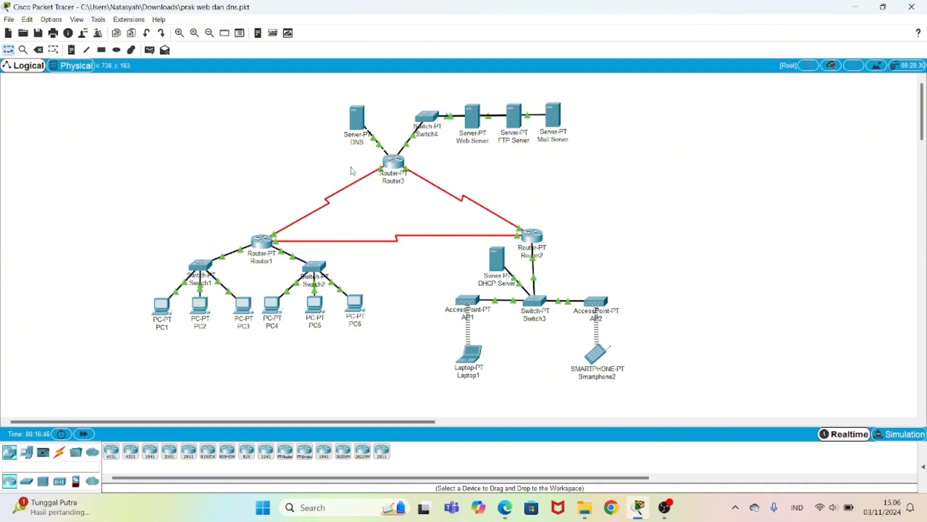
Step: Ping 43.43.43.1 from PC1's command prompt, retrying after a mistyped first attempt
{"action": "left_click", "coordinate": [161, 312]}
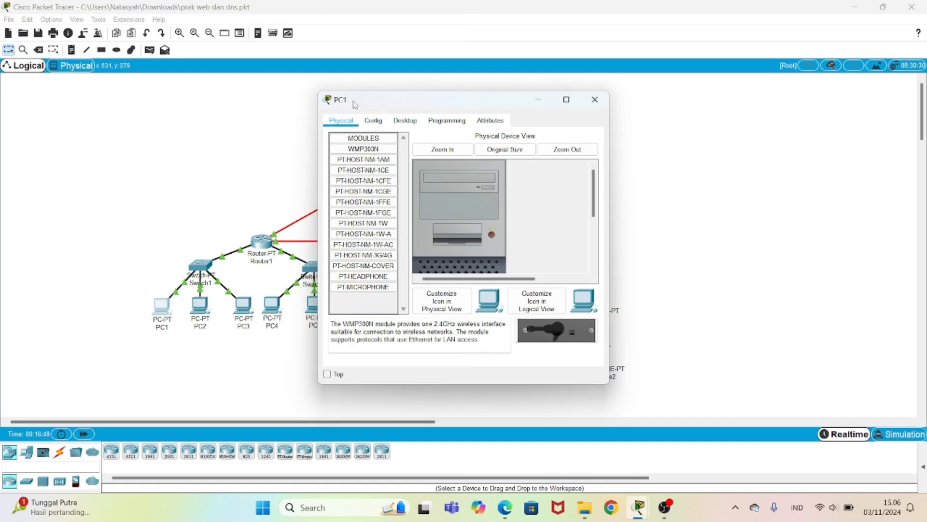
{"action": "left_click_drag", "start_coordinate": [372, 100], "coordinate": [415, 102]}
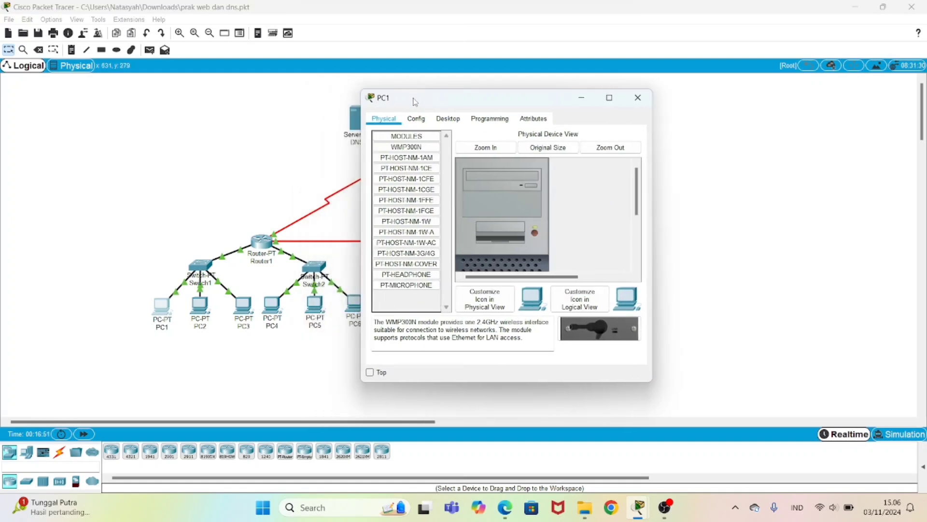
{"action": "left_click", "coordinate": [449, 119]}
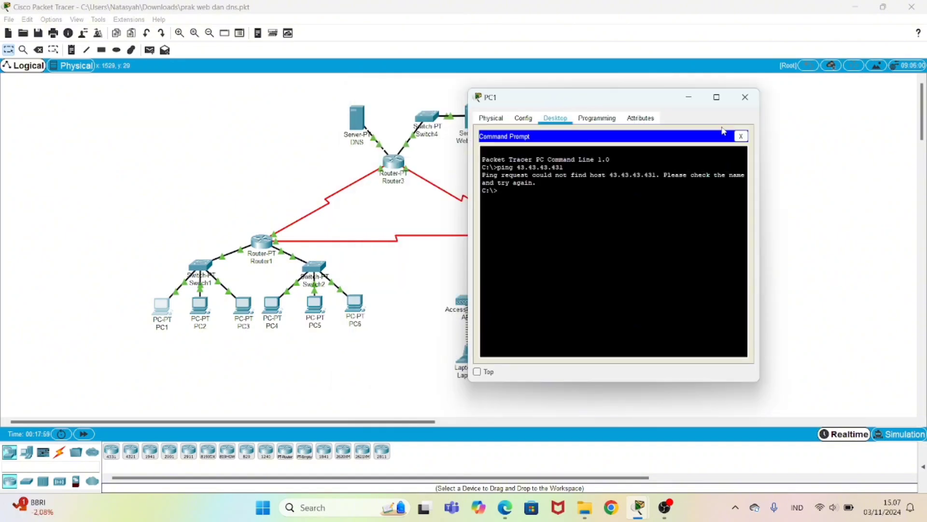
{"action": "type", "text": "ing 43.43."}
{"action": "left_click", "coordinate": [745, 97]}
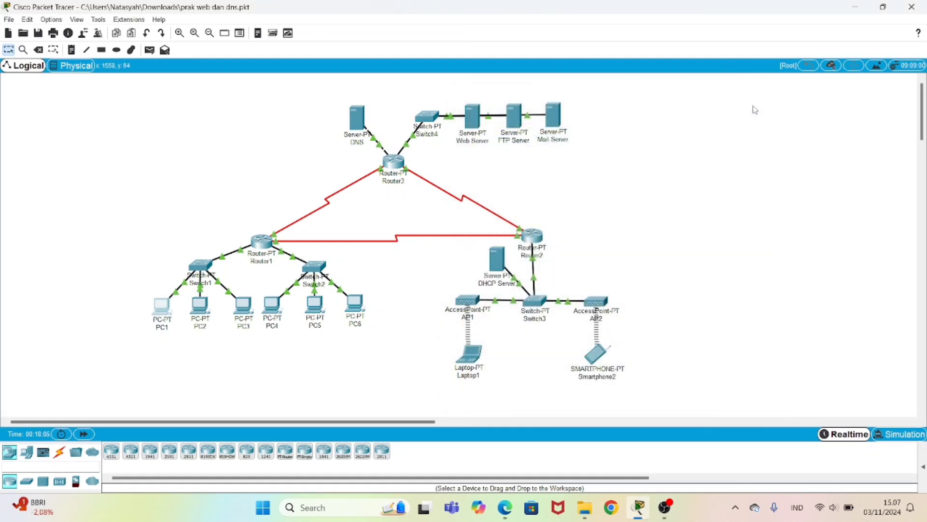
{"action": "left_click", "coordinate": [163, 308]}
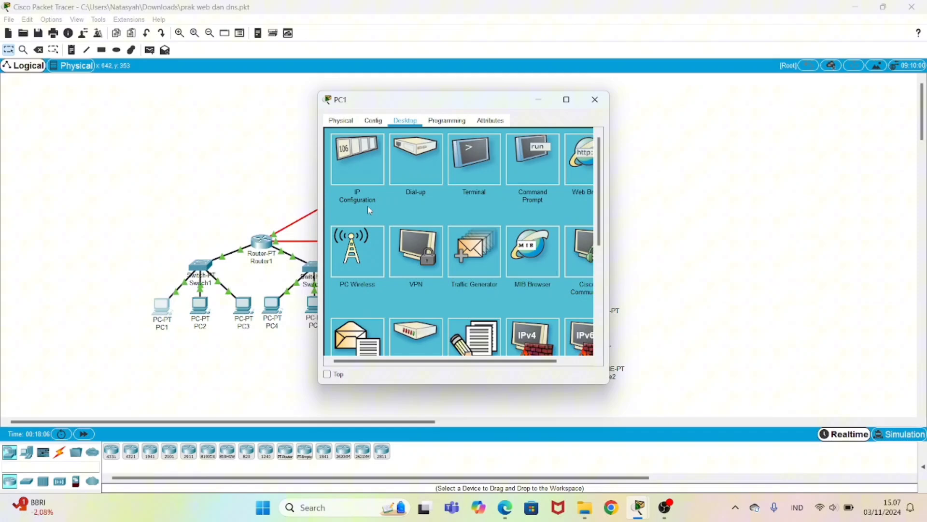
{"action": "left_click", "coordinate": [535, 164]}
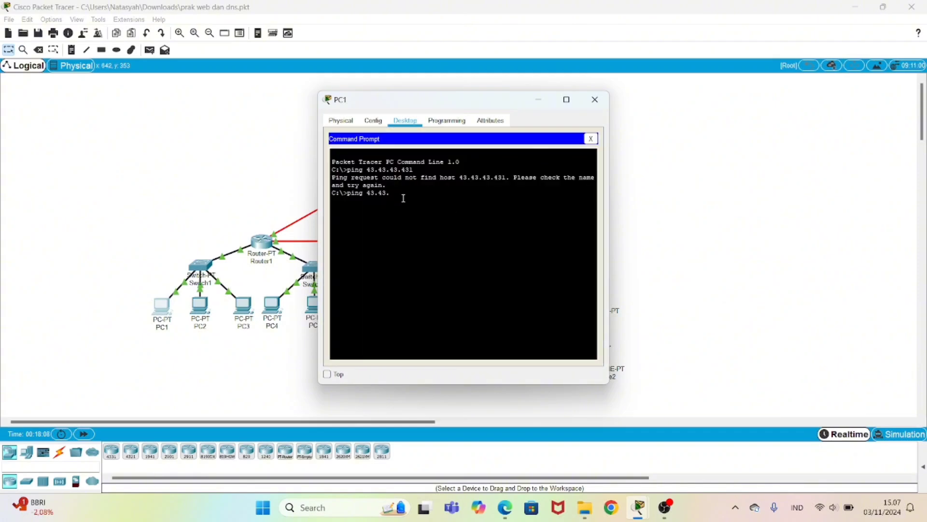
{"action": "type", "text": "43"}
{"action": "type", "text": "."}
{"action": "type", "text": "1"}
{"action": "key", "text": "Return"}
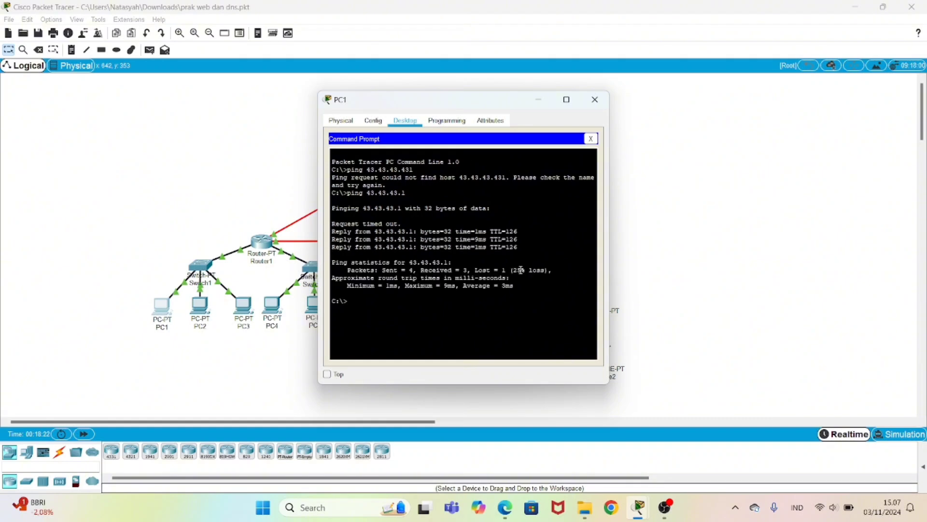
{"action": "left_click", "coordinate": [595, 99]}
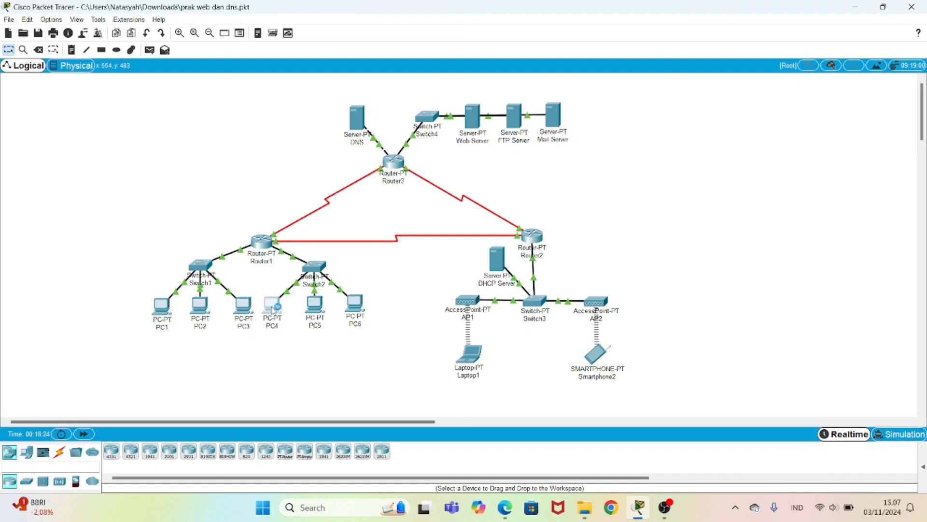
Step: Check PC4's gateway and DNS config, then ping 43.43.43.1 from its command prompt
{"action": "left_click", "coordinate": [272, 305]}
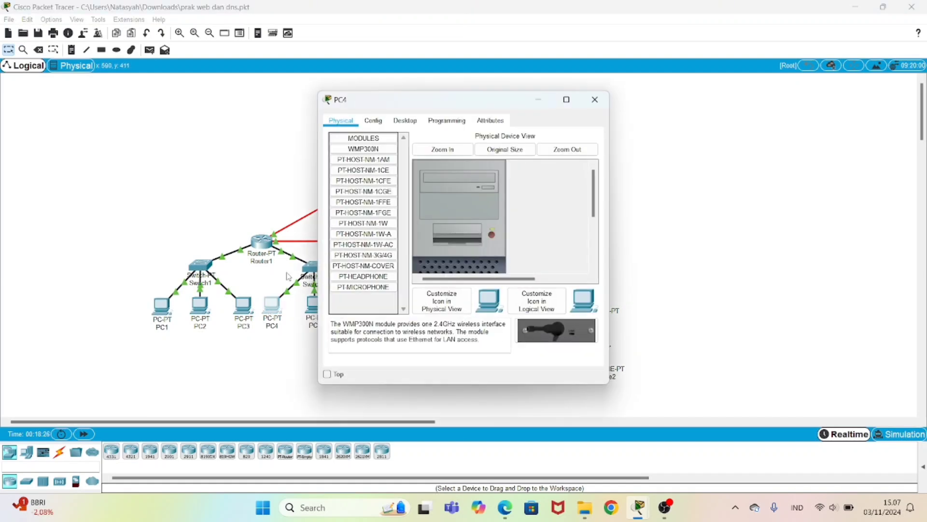
{"action": "left_click", "coordinate": [381, 119]}
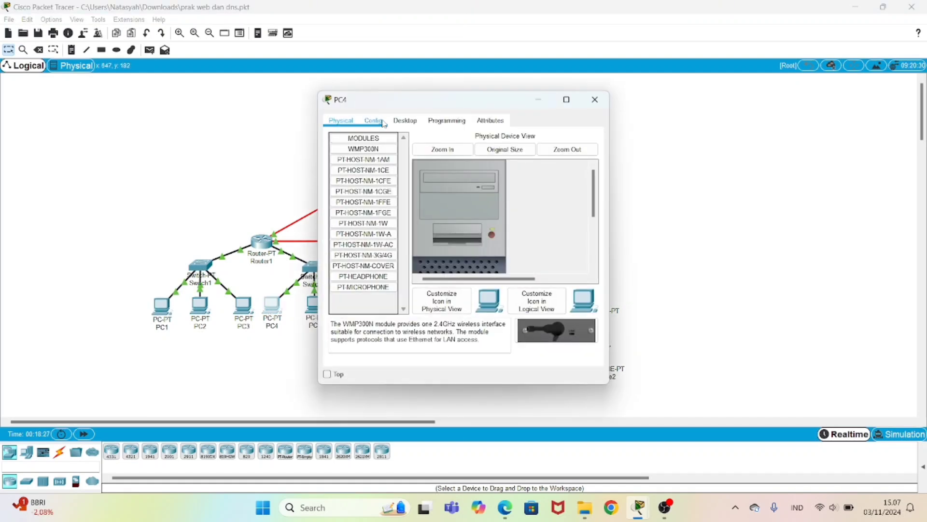
{"action": "left_click", "coordinate": [408, 121]}
{"action": "left_click", "coordinate": [546, 165]}
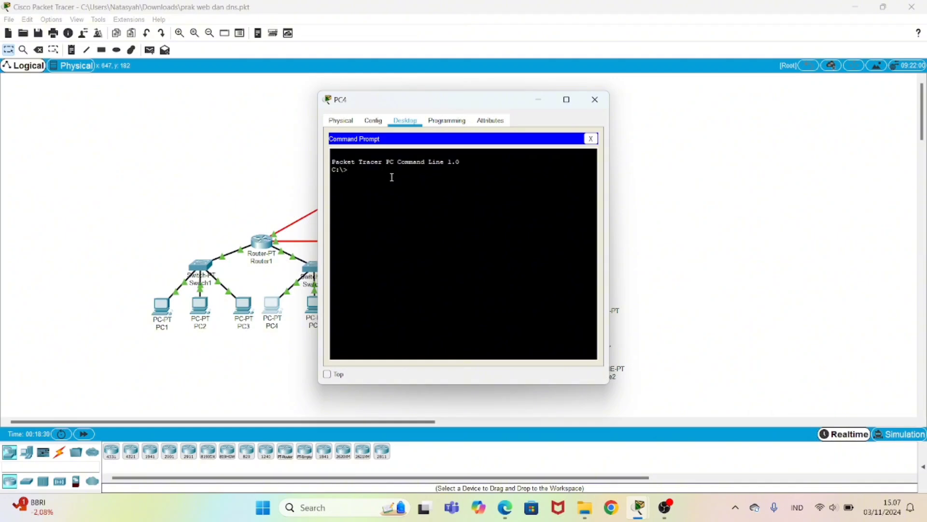
{"action": "type", "text": "ping 43.43.43.1"}
{"action": "key", "text": "Return"}
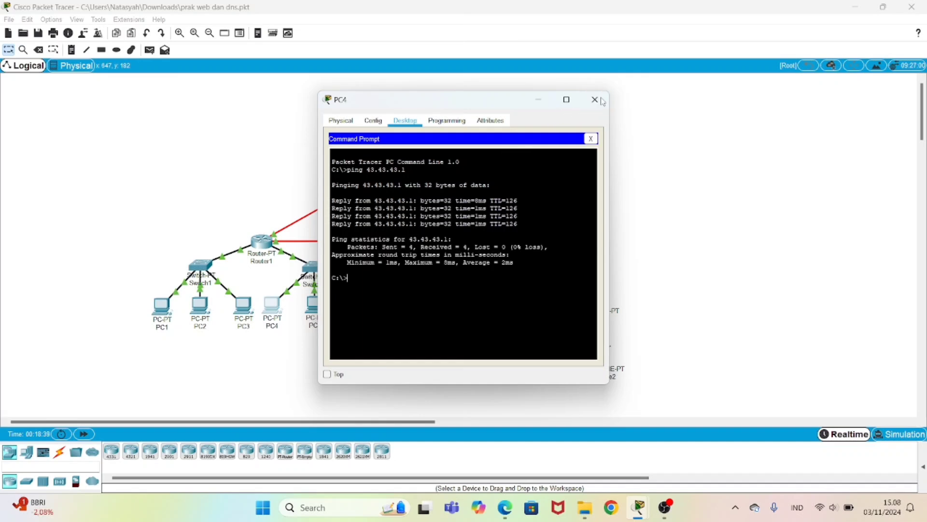
{"action": "left_click", "coordinate": [603, 101]}
Step: Ping 43.43.43.1 from Laptop1's command prompt with 0% loss
{"action": "left_click", "coordinate": [471, 349]}
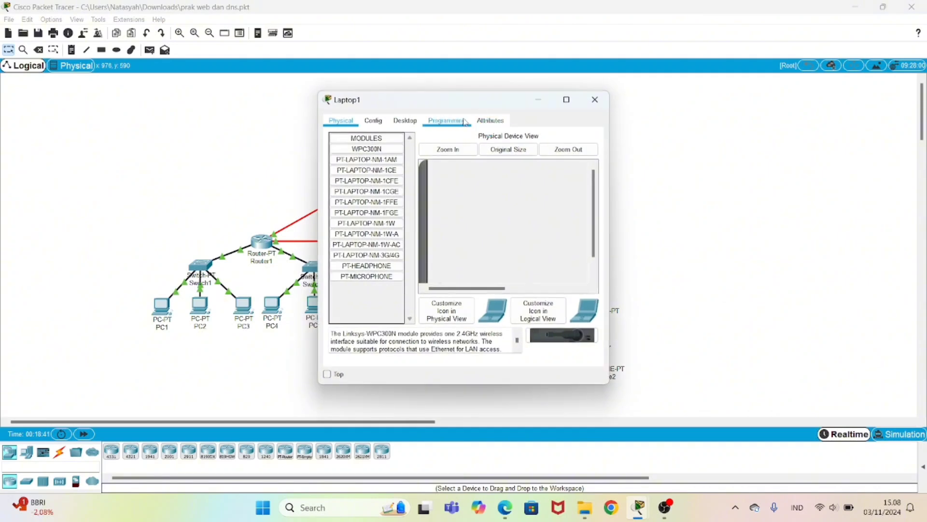
{"action": "left_click", "coordinate": [447, 120]}
{"action": "left_click", "coordinate": [404, 122]}
{"action": "left_click", "coordinate": [518, 175]}
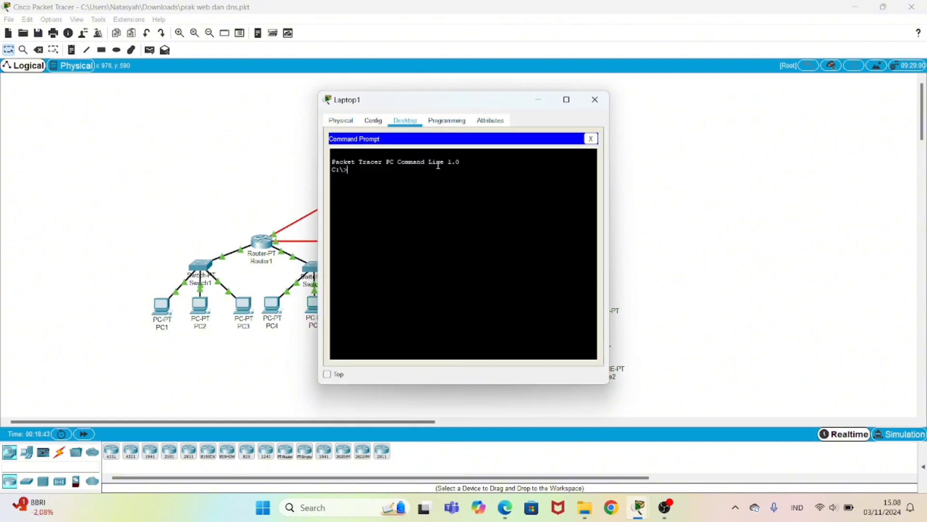
{"action": "type", "text": "ping 43.43.43.1"}
{"action": "key", "text": "Return"}
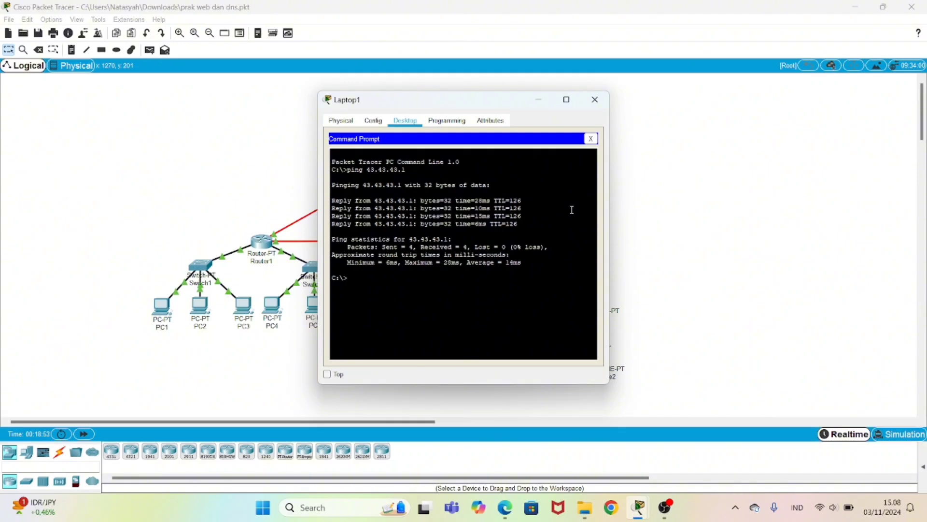
{"action": "left_click", "coordinate": [595, 100]}
Step: Ping 43.43.43.1 from Smartphone2's command prompt, getting all 4 replies
{"action": "left_click", "coordinate": [590, 355]}
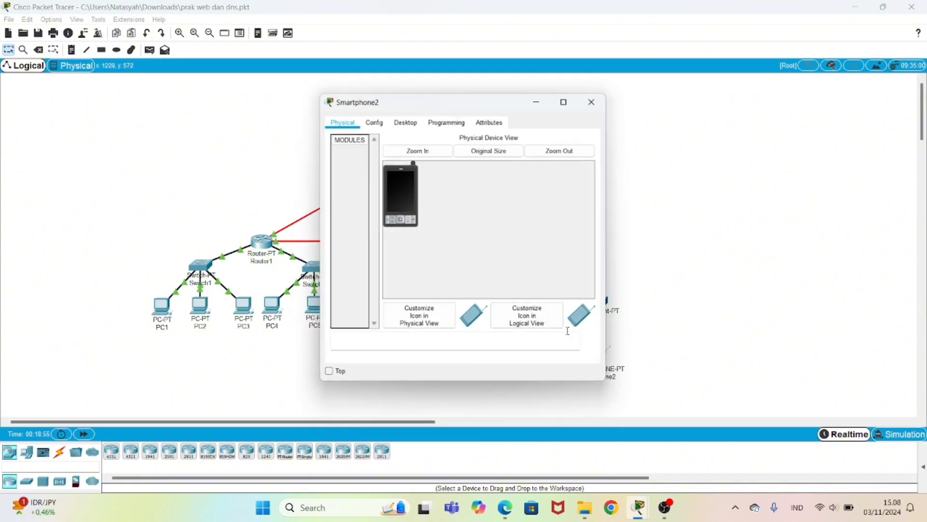
{"action": "left_click", "coordinate": [406, 123]}
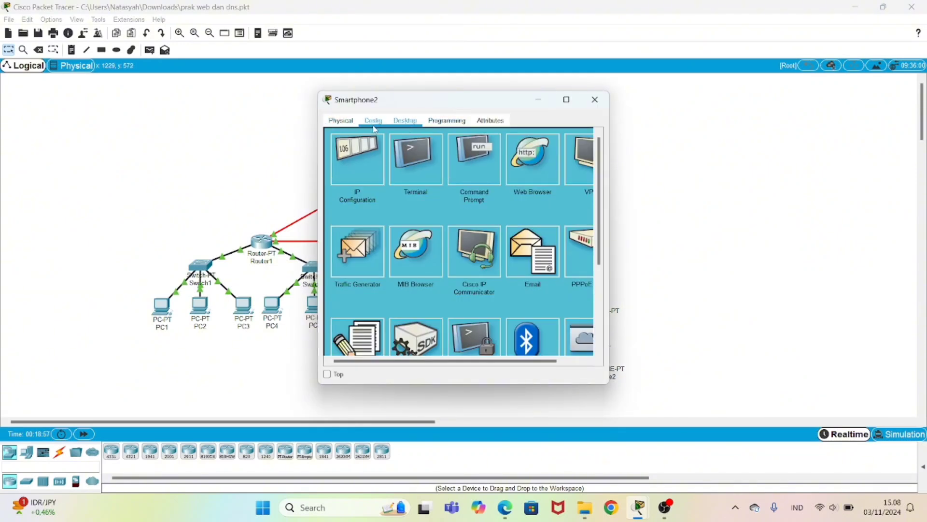
{"action": "left_click", "coordinate": [468, 169]}
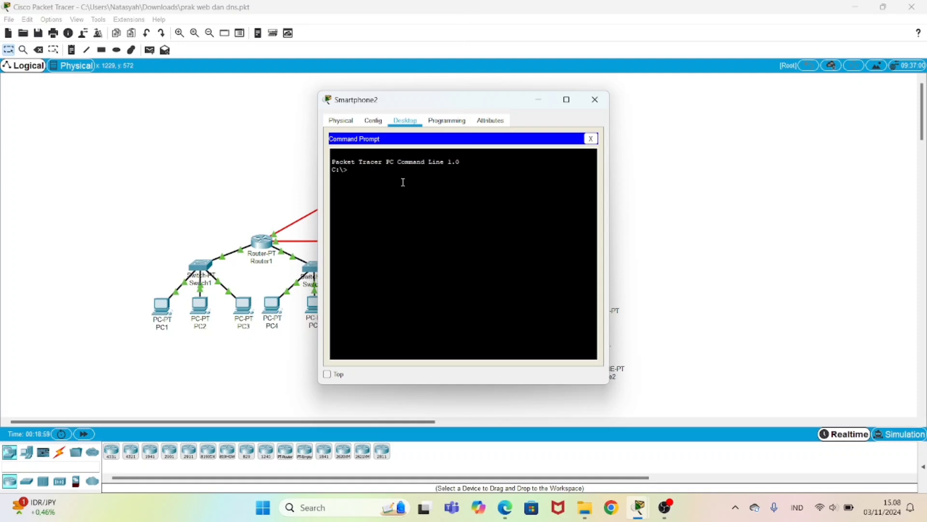
{"action": "type", "text": "ping 43.43.43.1"}
{"action": "key", "text": "Return"}
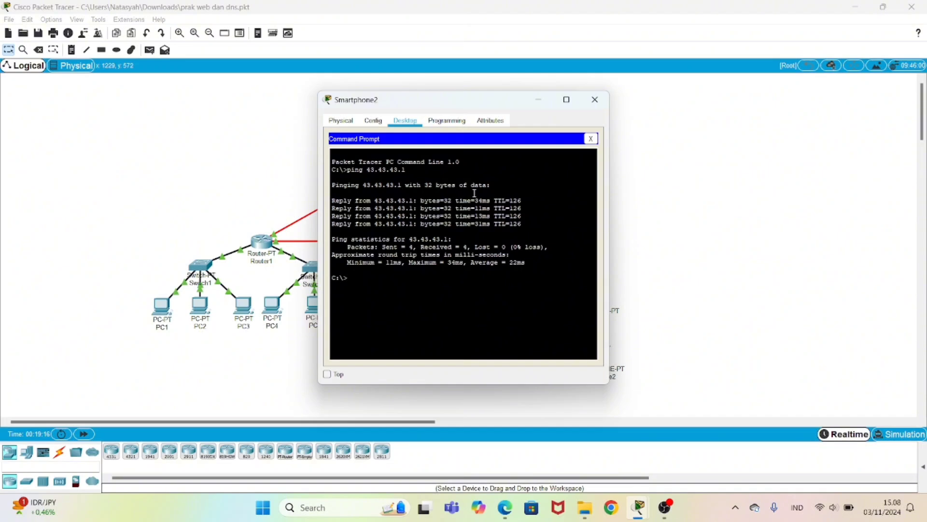
Step: Close Smartphone2 and bring up the Web Server's HTTP service page
{"action": "left_click", "coordinate": [595, 99]}
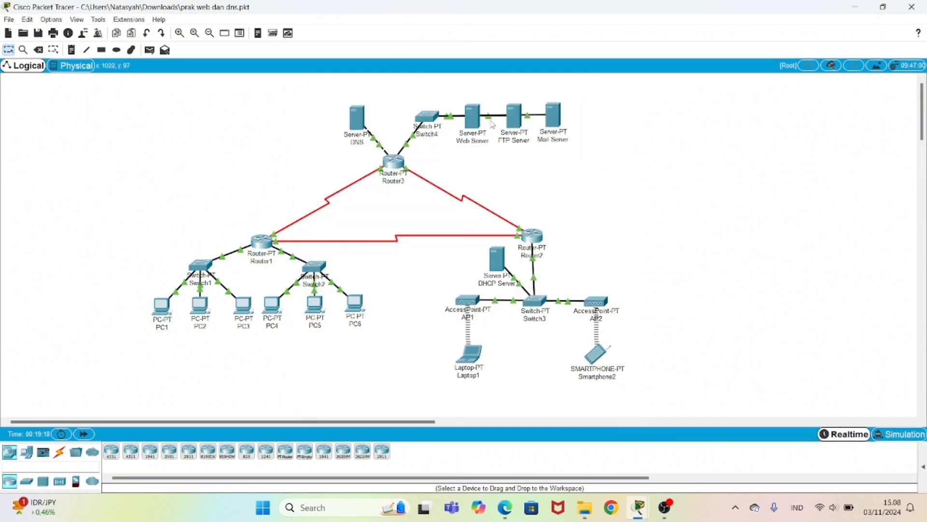
{"action": "left_click", "coordinate": [474, 125]}
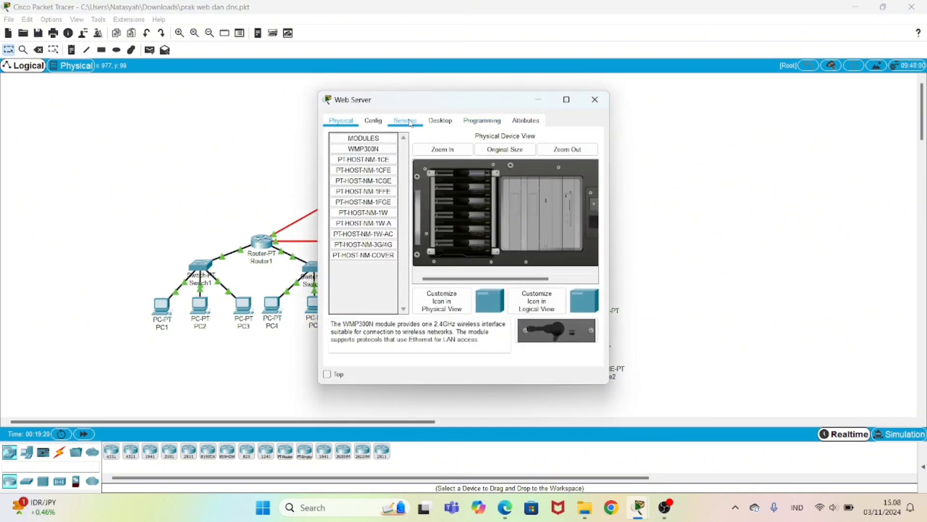
{"action": "left_click", "coordinate": [411, 123]}
{"action": "left_click", "coordinate": [362, 149]}
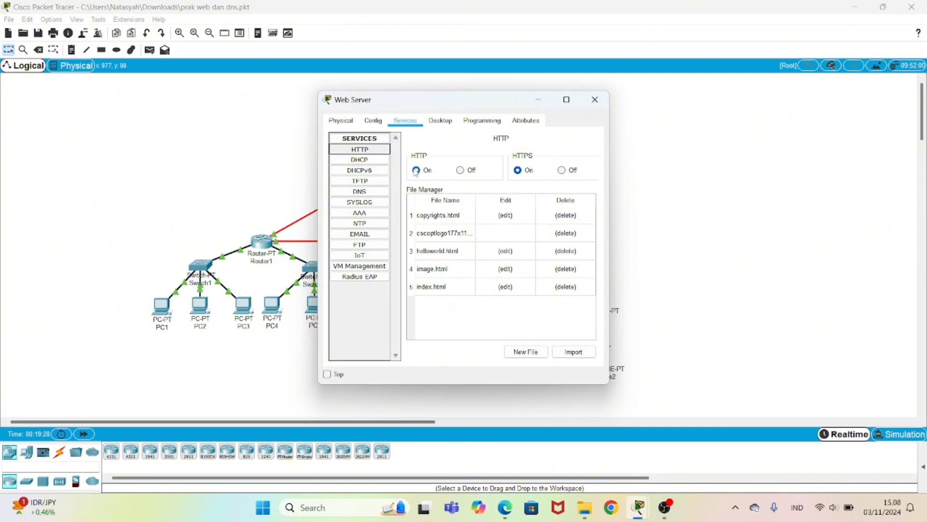
Step: Edit index.html to welcome visitors to OFFICIAL WEB JARKOM.COM and save over the old file
{"action": "left_click", "coordinate": [507, 287]}
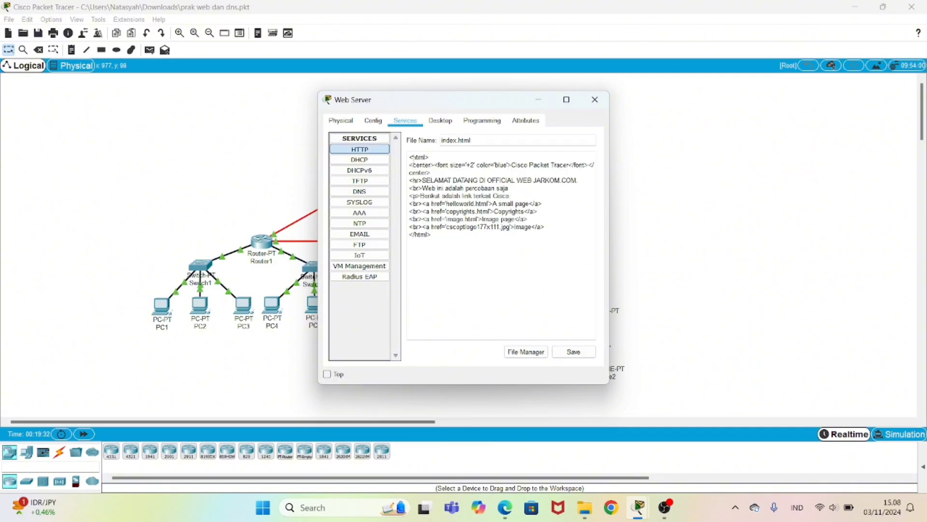
{"action": "left_click_drag", "start_coordinate": [409, 157], "coordinate": [451, 240]}
{"action": "left_click", "coordinate": [459, 252]}
{"action": "left_click", "coordinate": [560, 352]}
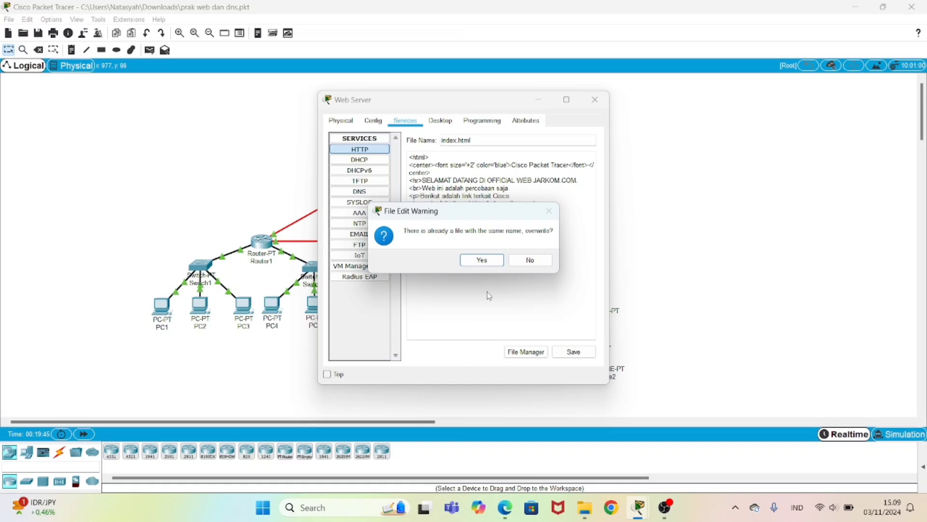
{"action": "left_click", "coordinate": [482, 259]}
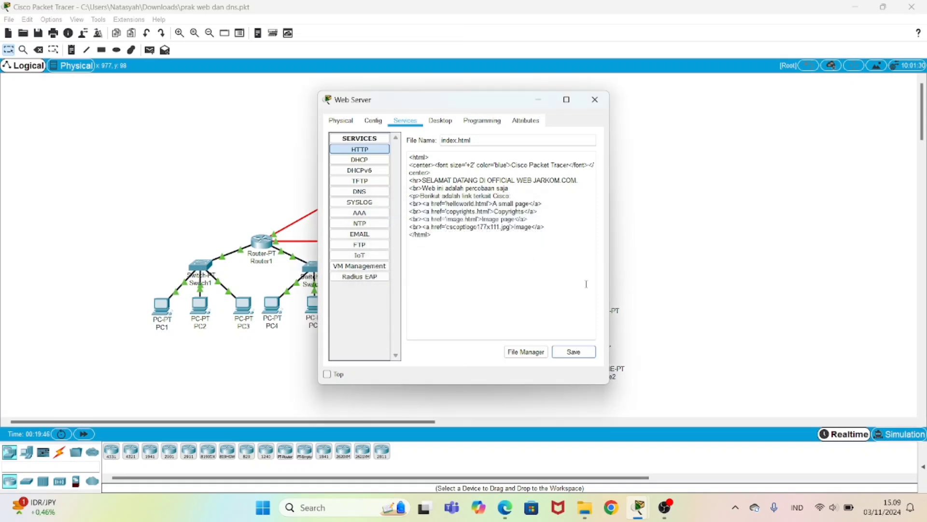
{"action": "left_click", "coordinate": [597, 96]}
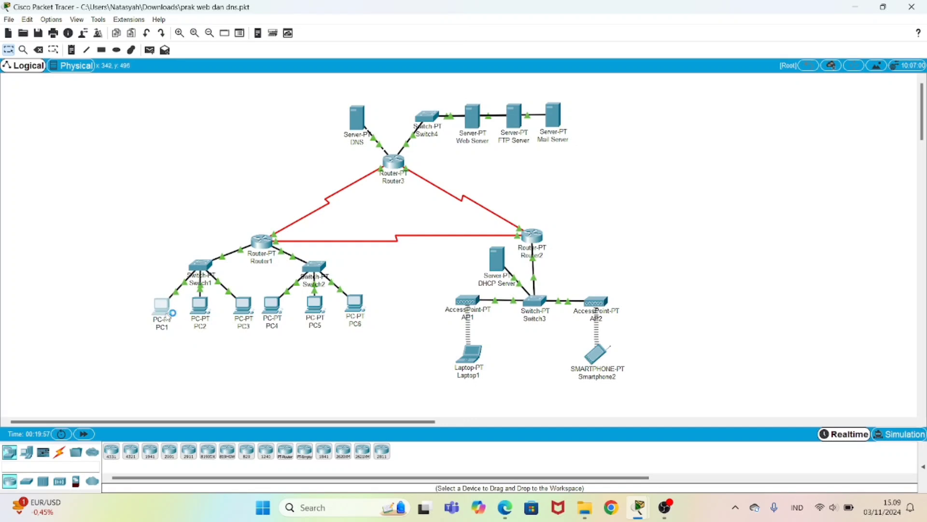
{"action": "left_click", "coordinate": [162, 309]}
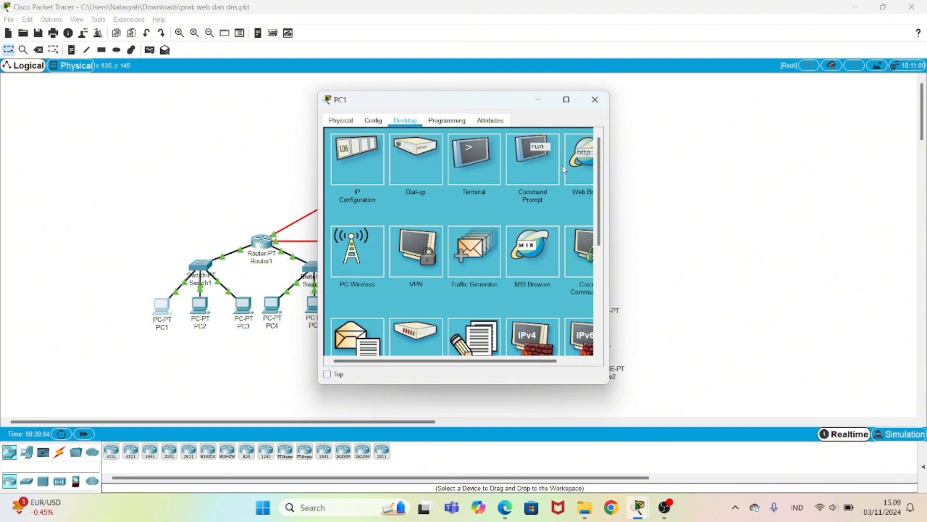
{"action": "left_click", "coordinate": [575, 163]}
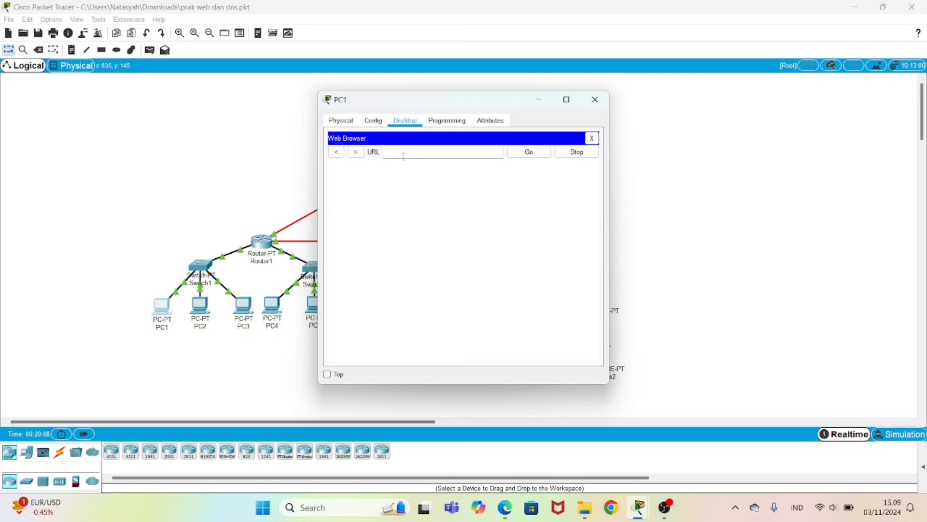
{"action": "left_click", "coordinate": [404, 152]}
{"action": "type", "text": "43.43.43.1"}
{"action": "left_click", "coordinate": [530, 153]}
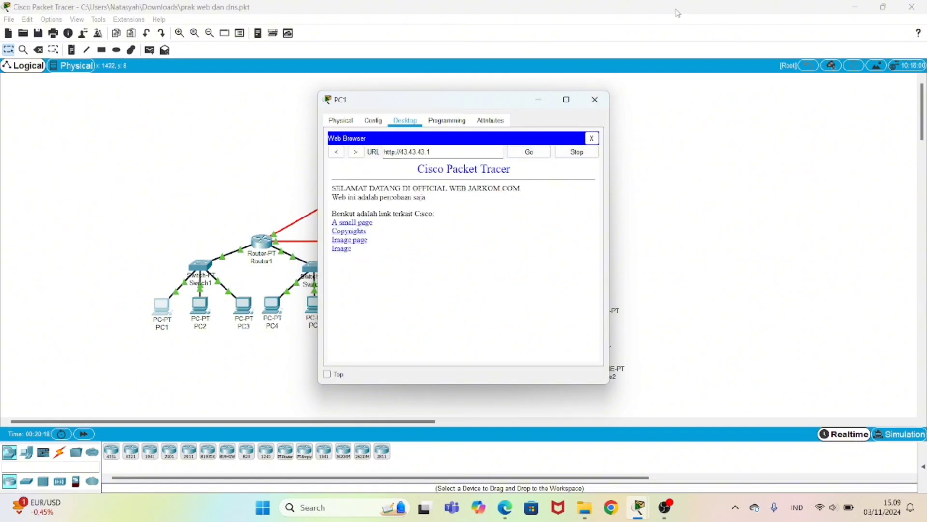
{"action": "left_click", "coordinate": [595, 99]}
{"action": "left_click", "coordinate": [471, 357]}
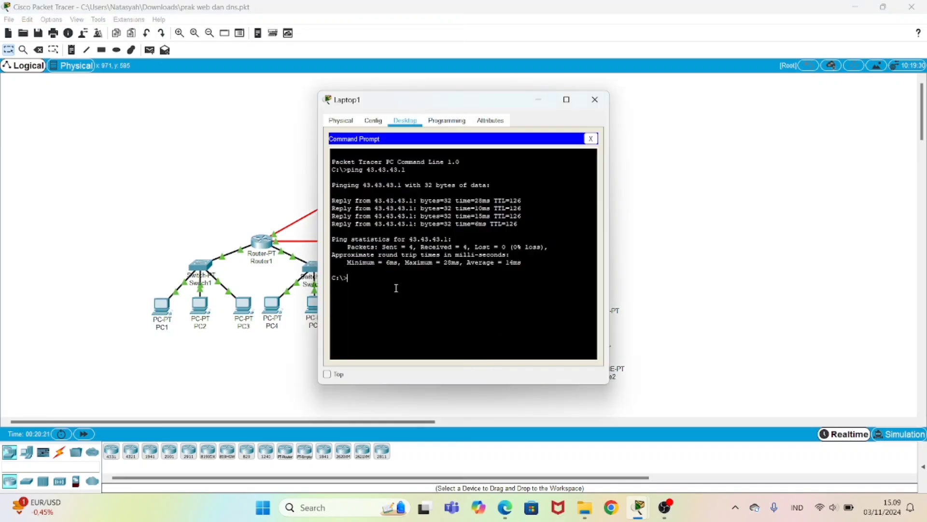
Step: Load 43.43.43.1 in Laptop1's web browser, then close its window
{"action": "left_click", "coordinate": [591, 139]}
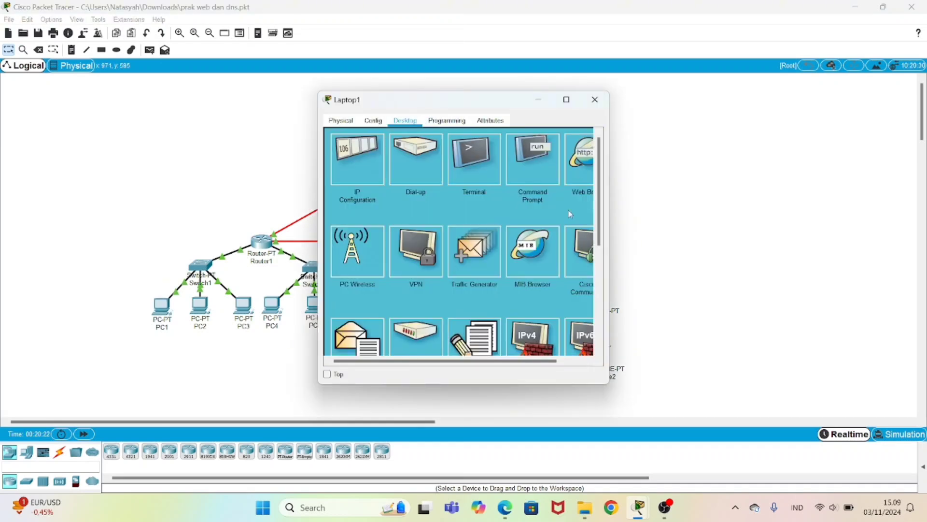
{"action": "left_click", "coordinate": [584, 159]}
{"action": "type", "text": "43.43.43.1"}
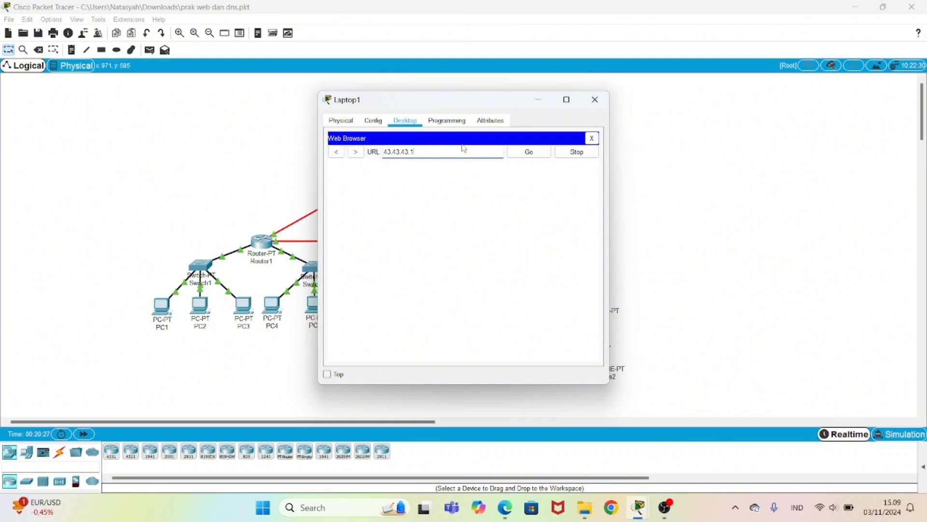
{"action": "key", "text": "Return"}
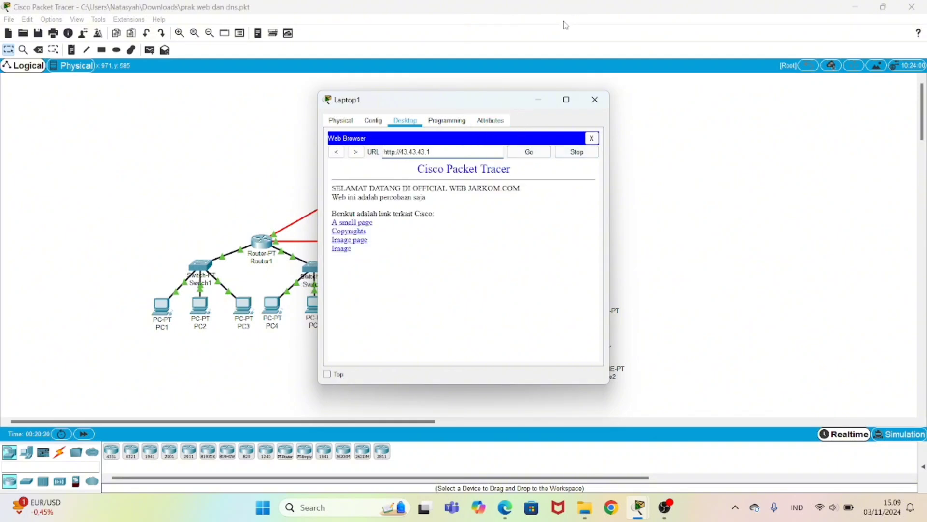
{"action": "left_click", "coordinate": [595, 99]}
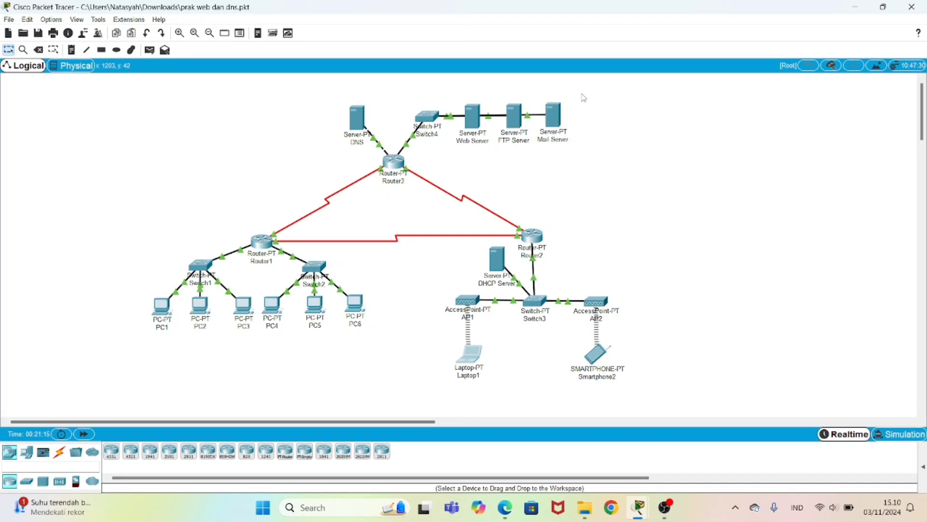
Step: Ping 33.33.33.1 from PC1's command prompt and close its window
{"action": "double_click", "coordinate": [162, 309]}
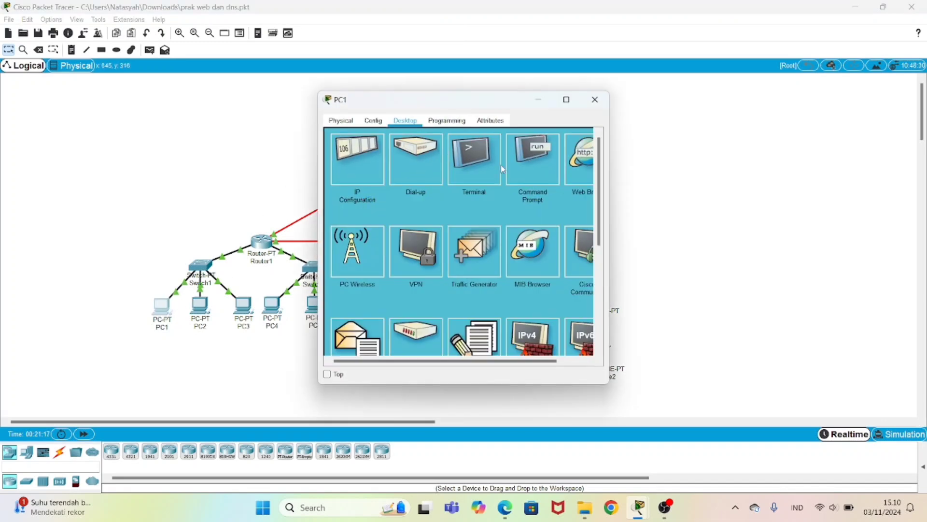
{"action": "left_click", "coordinate": [544, 161]}
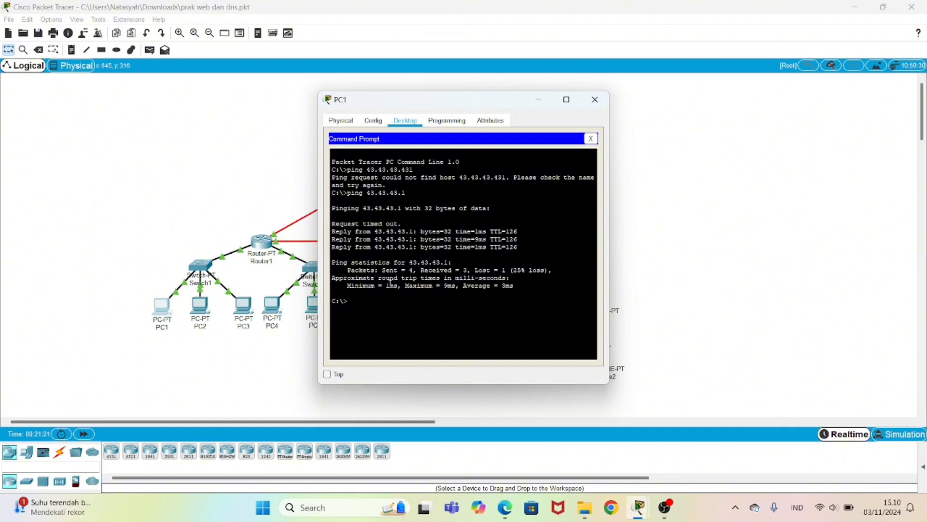
{"action": "type", "text": "ping 33.33.33.1"}
{"action": "key", "text": "Return"}
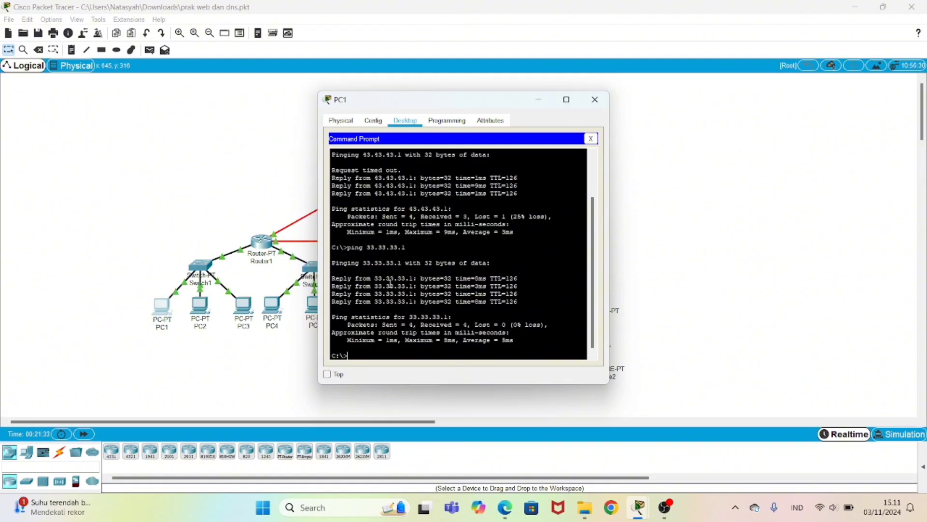
{"action": "left_click", "coordinate": [595, 99]}
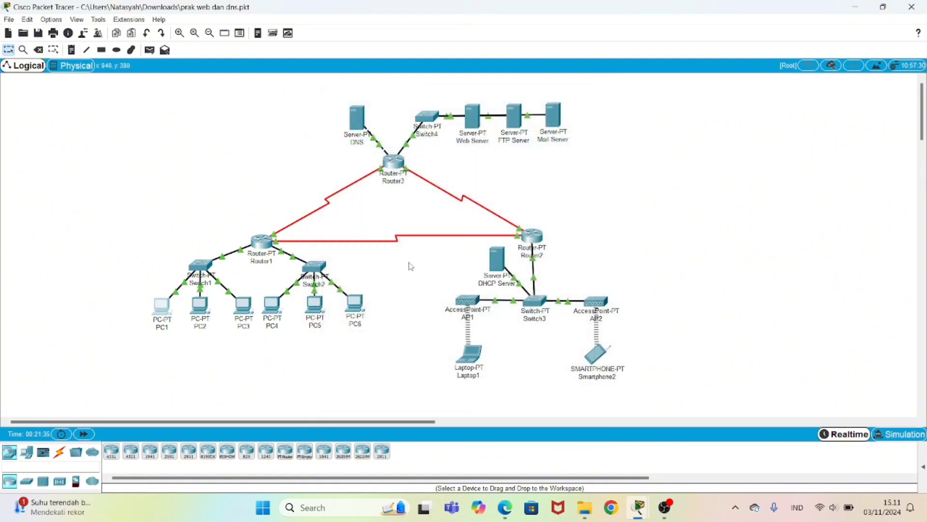
Step: Ping 33.33.33.1 from PC4, receiving all 4 replies, and close its window
{"action": "left_click", "coordinate": [271, 305]}
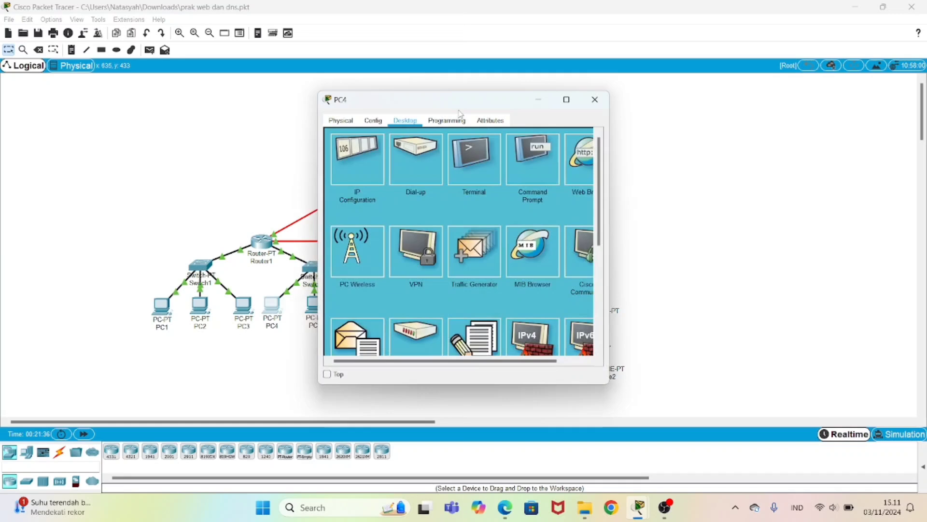
{"action": "left_click", "coordinate": [555, 168]}
{"action": "type", "text": "pi"}
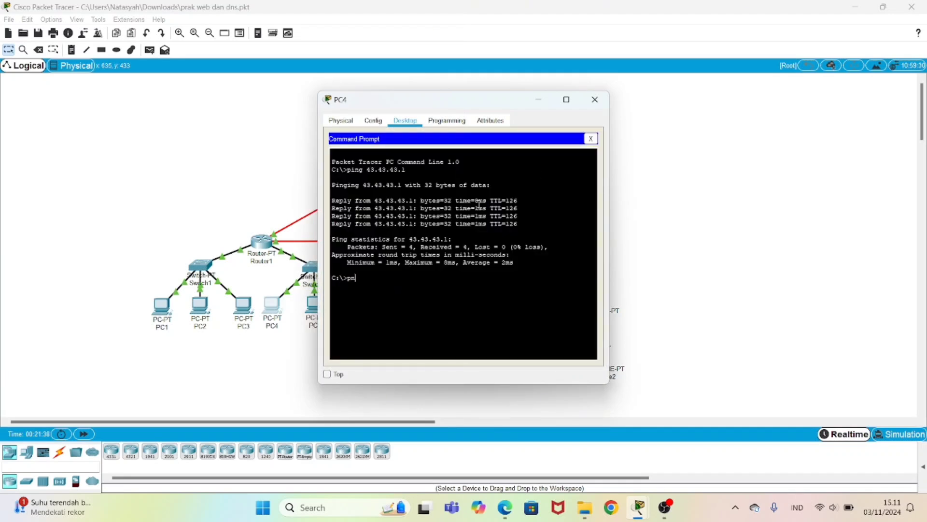
{"action": "type", "text": "ing 33.33.33."}
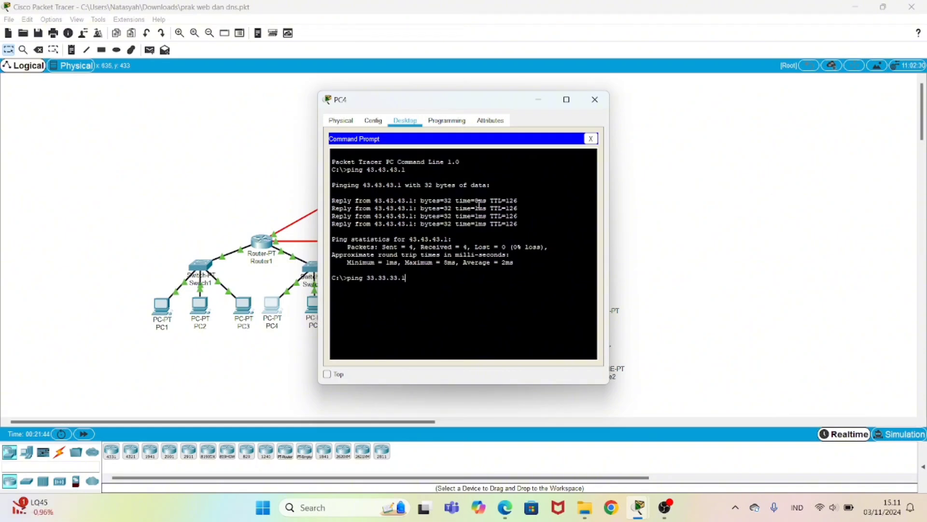
{"action": "type", "text": "1"}
{"action": "key", "text": "Return"}
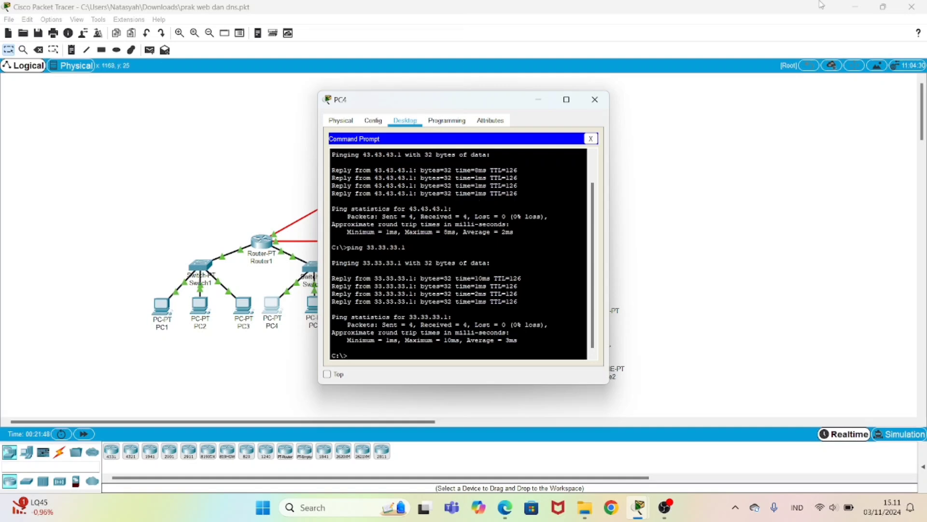
{"action": "left_click", "coordinate": [595, 101]}
Step: Ping 33.33.33.1 from Laptop1's command prompt with 0% loss
{"action": "left_click", "coordinate": [471, 351]}
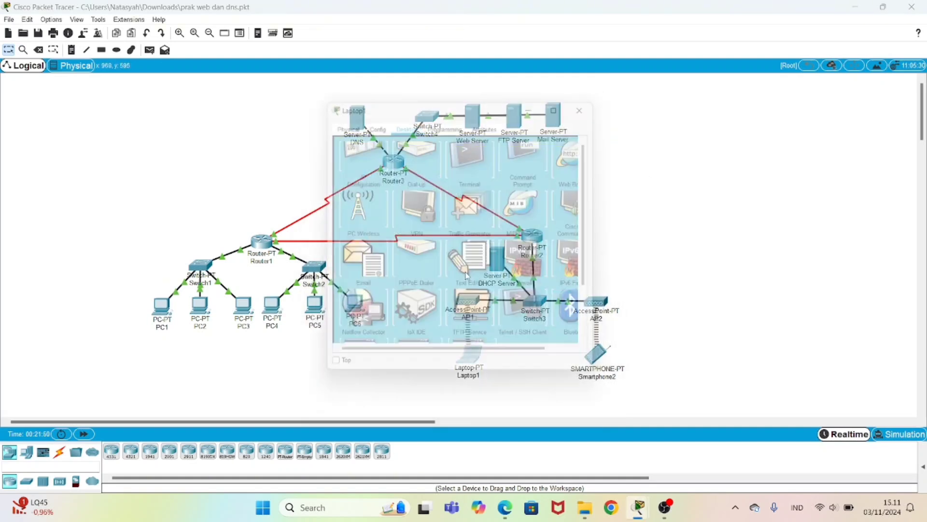
{"action": "left_click", "coordinate": [541, 178]}
{"action": "type", "text": "p"}
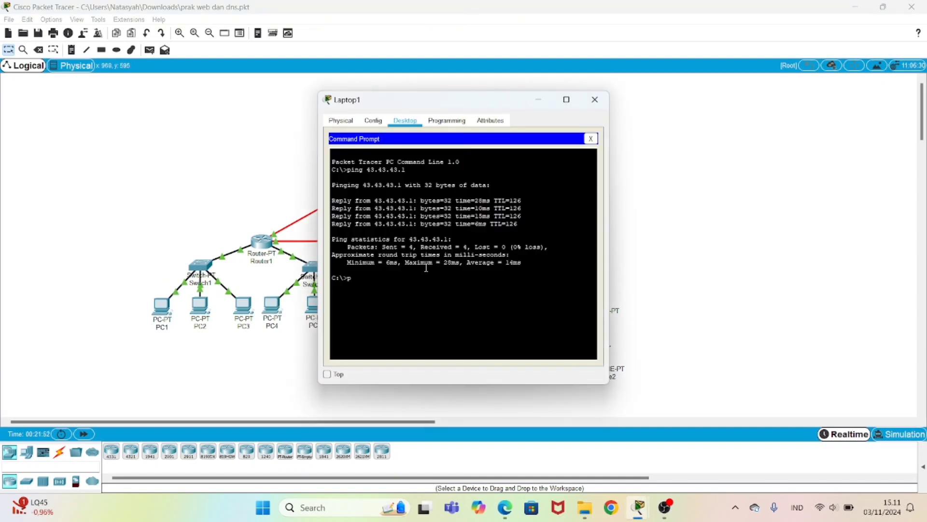
{"action": "type", "text": "ing 33.33.33.1"}
{"action": "key", "text": "Return"}
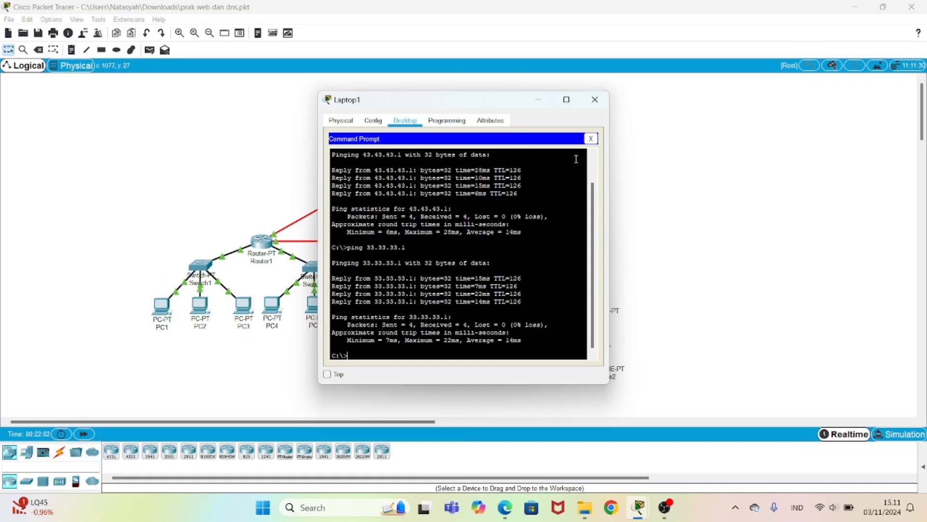
{"action": "left_click", "coordinate": [609, 98]}
Step: Ping 33.33.33.1 from Smartphone2, getting all 4 replies
{"action": "left_click", "coordinate": [597, 355]}
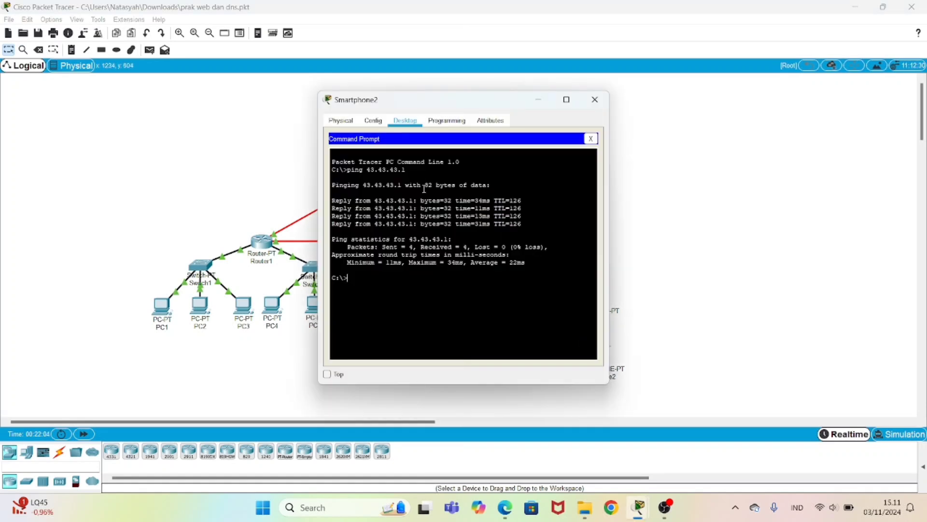
{"action": "type", "text": "ping 33.33.33.1"}
{"action": "key", "text": "Return"}
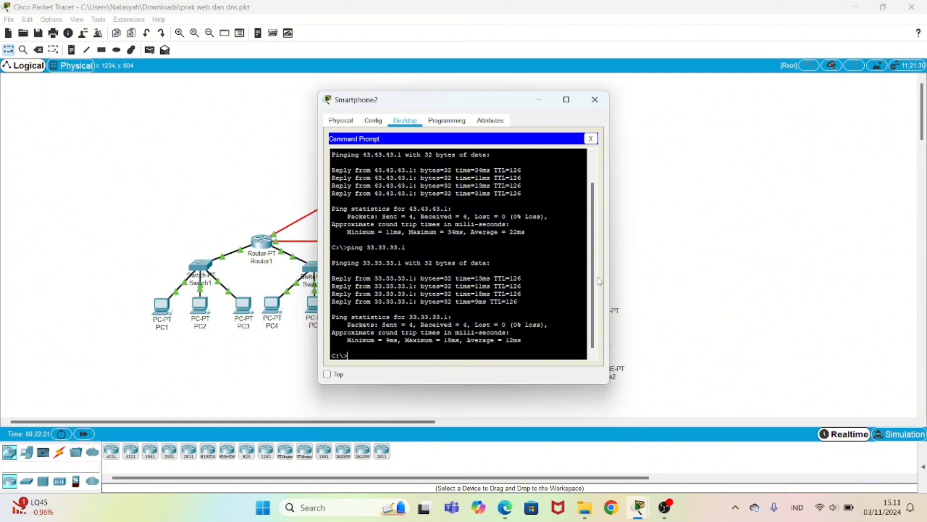
Step: Close Smartphone2 and bring up the DNS server's DNS service settings
{"action": "left_click", "coordinate": [595, 100]}
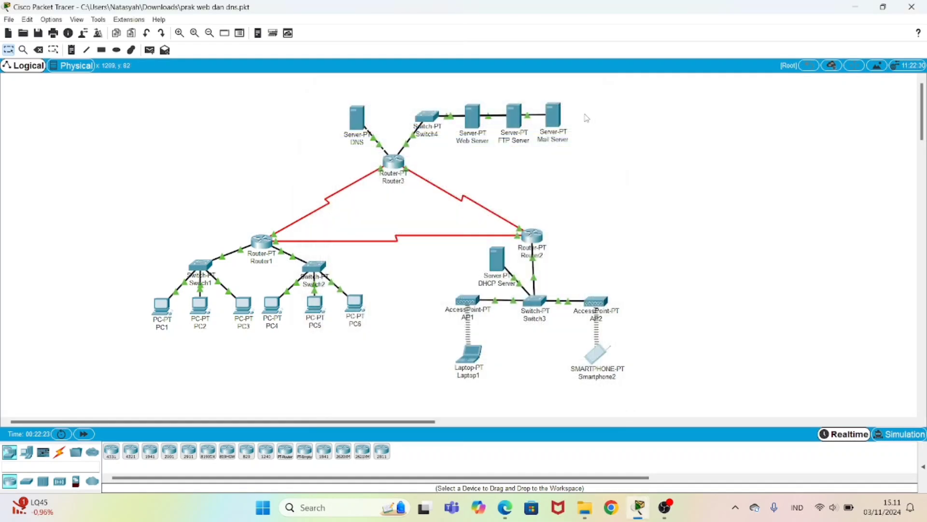
{"action": "left_click", "coordinate": [360, 118]}
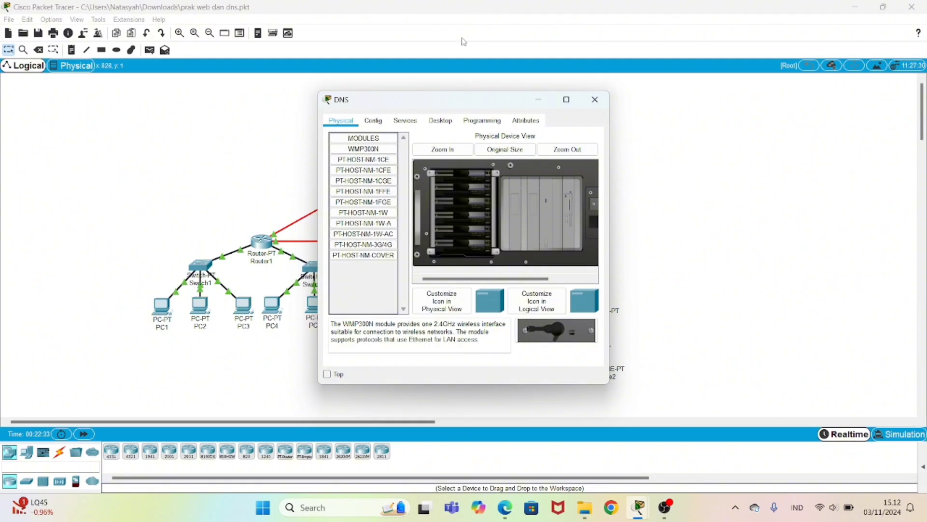
{"action": "left_click", "coordinate": [405, 121]}
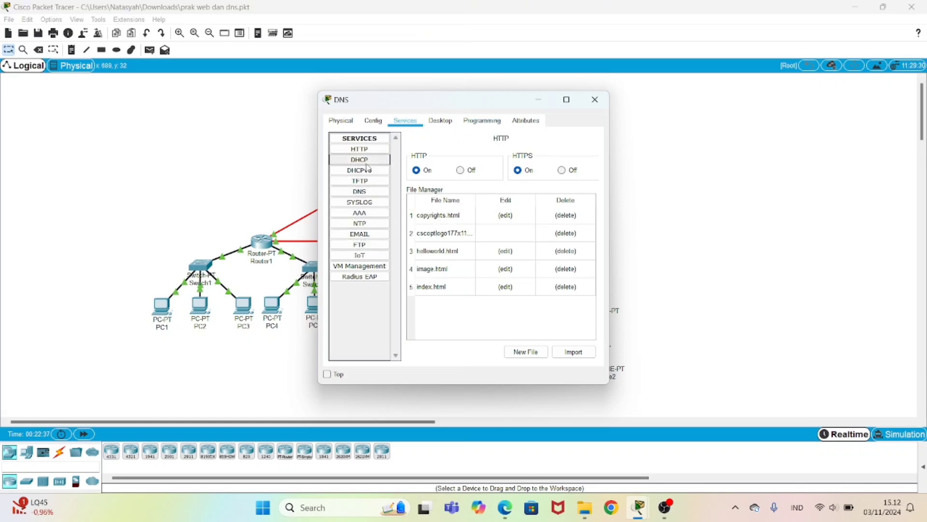
{"action": "left_click", "coordinate": [370, 184]}
{"action": "left_click", "coordinate": [370, 192]}
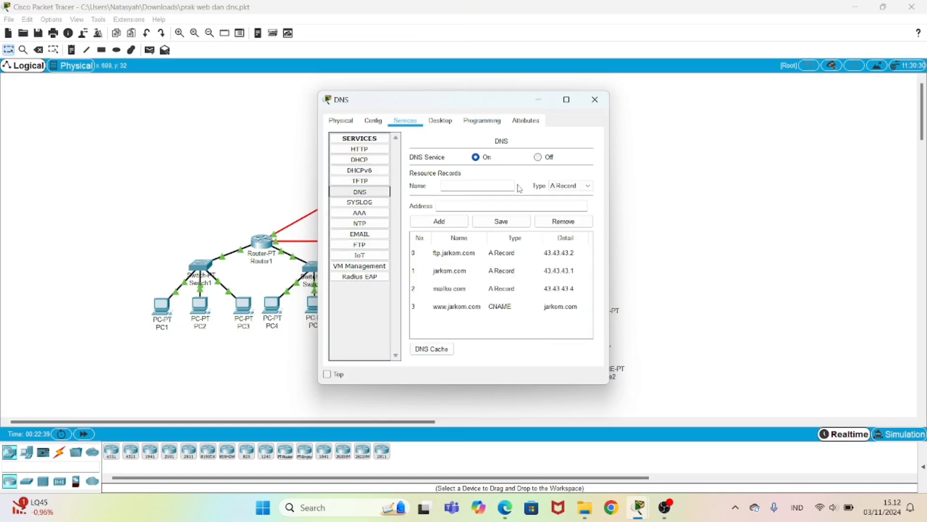
{"action": "left_click", "coordinate": [466, 259]}
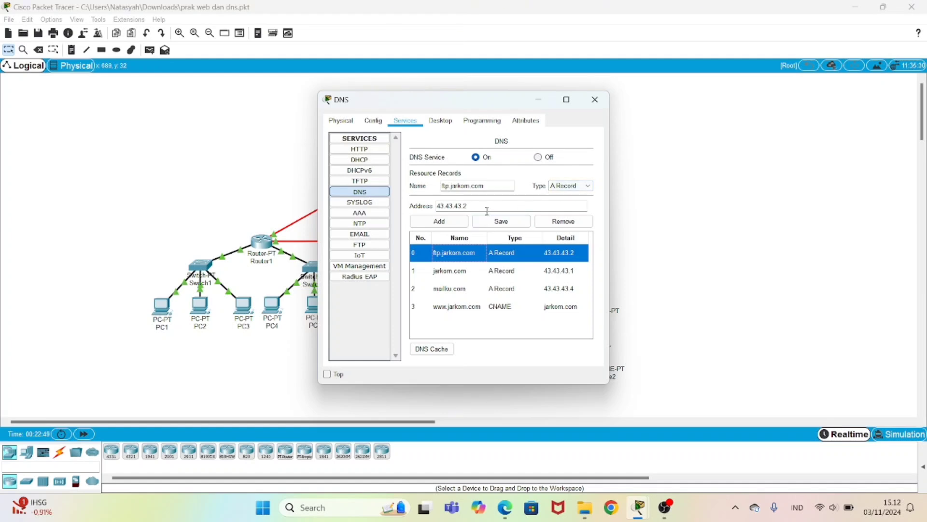
{"action": "left_click", "coordinate": [474, 272]}
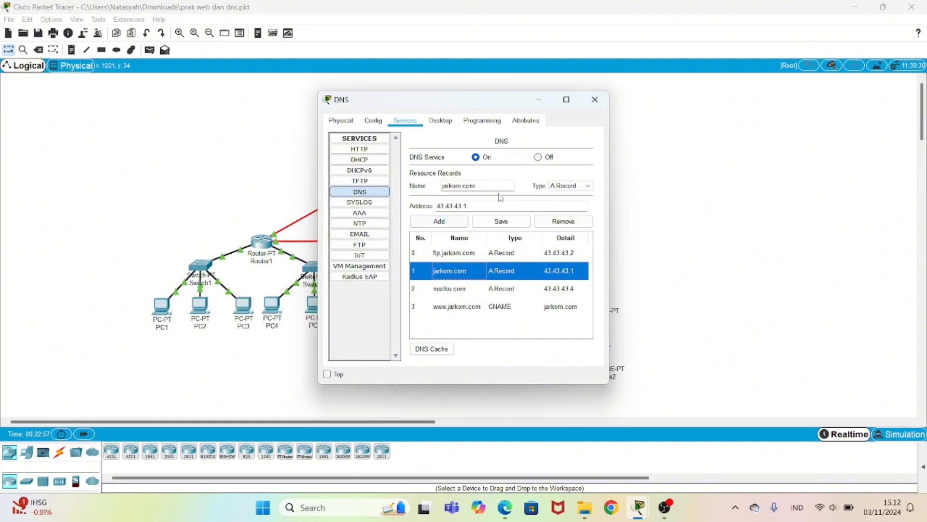
{"action": "left_click", "coordinate": [485, 203]}
{"action": "left_click_drag", "start_coordinate": [471, 209], "coordinate": [433, 209]}
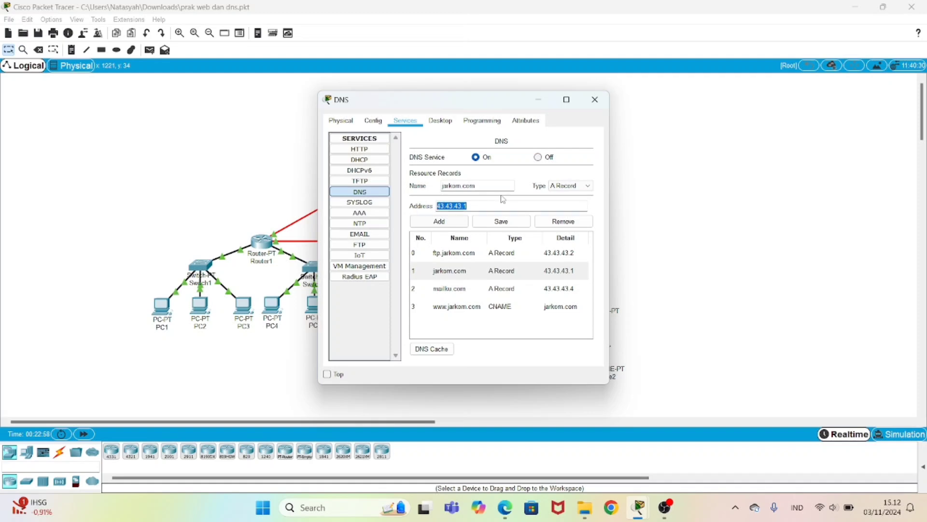
{"action": "left_click_drag", "start_coordinate": [478, 185], "coordinate": [437, 186]}
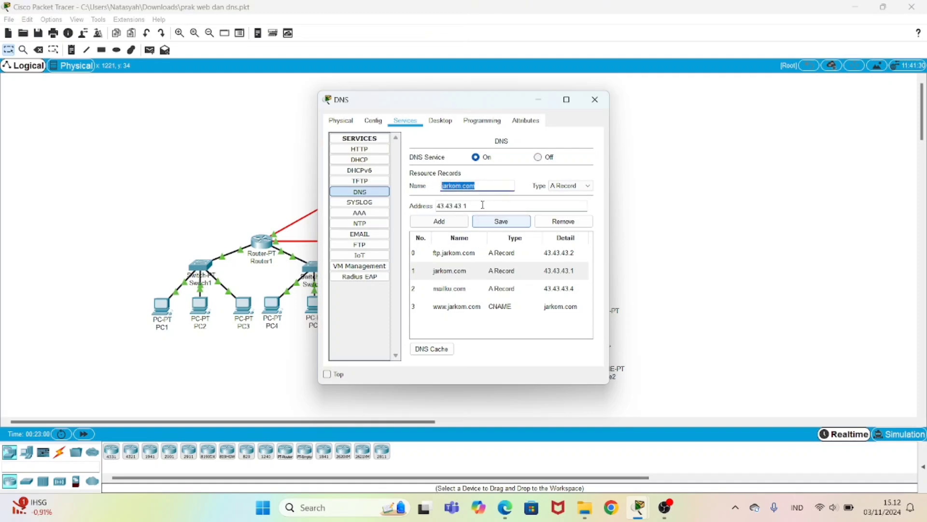
{"action": "left_click", "coordinate": [459, 309]}
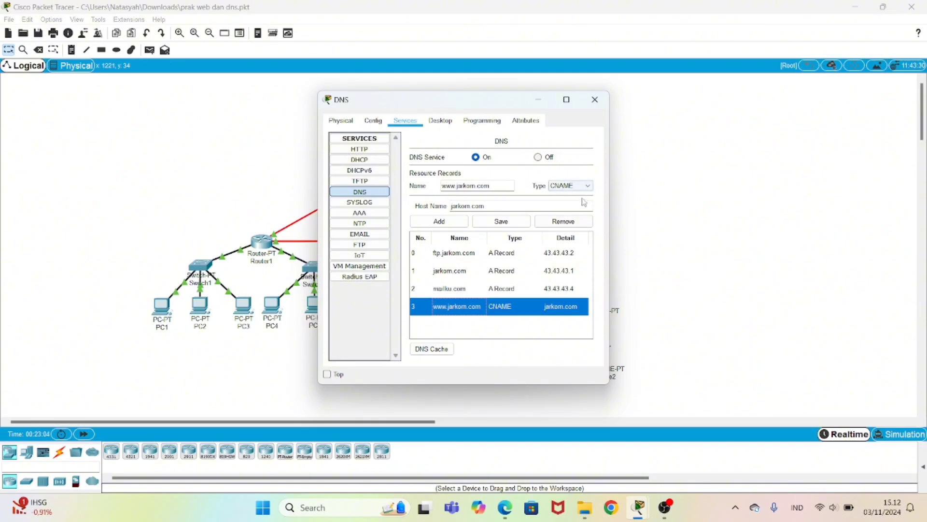
{"action": "left_click", "coordinate": [503, 185]}
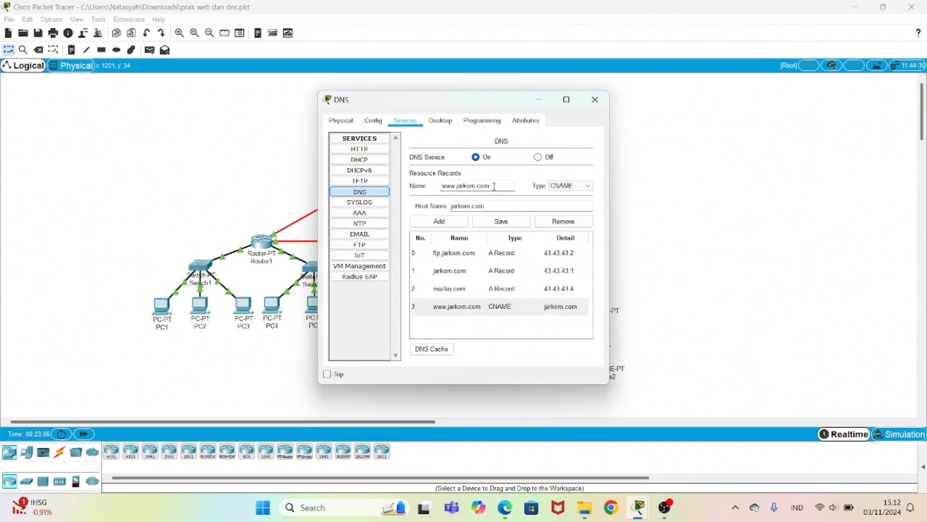
{"action": "left_click_drag", "start_coordinate": [495, 186], "coordinate": [441, 207]}
{"action": "left_click", "coordinate": [535, 204]}
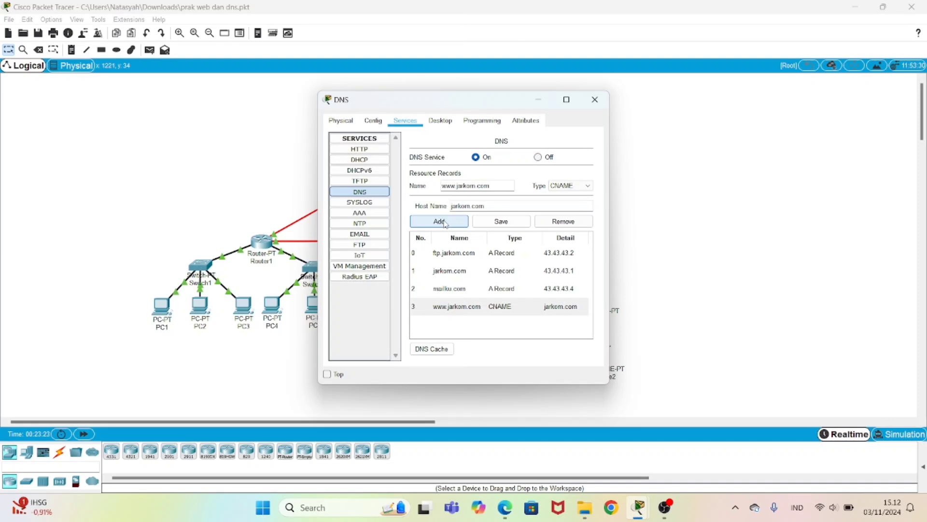
Step: Run nslookup jarkom.com on PC1, resolving to 43.43.43.1 via DNS server 33.33.33.1
{"action": "left_click", "coordinate": [595, 100]}
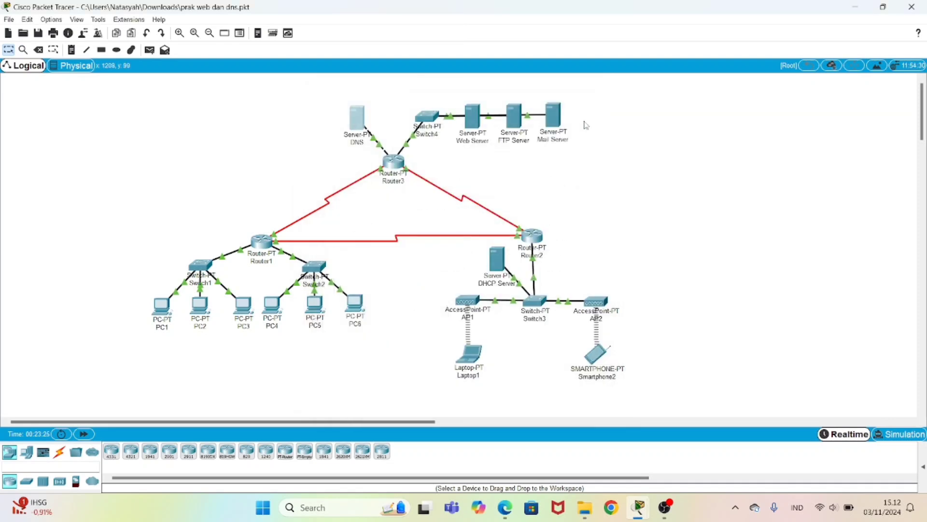
{"action": "mouse_move", "coordinate": [159, 333]}
{"action": "left_click", "coordinate": [161, 309]}
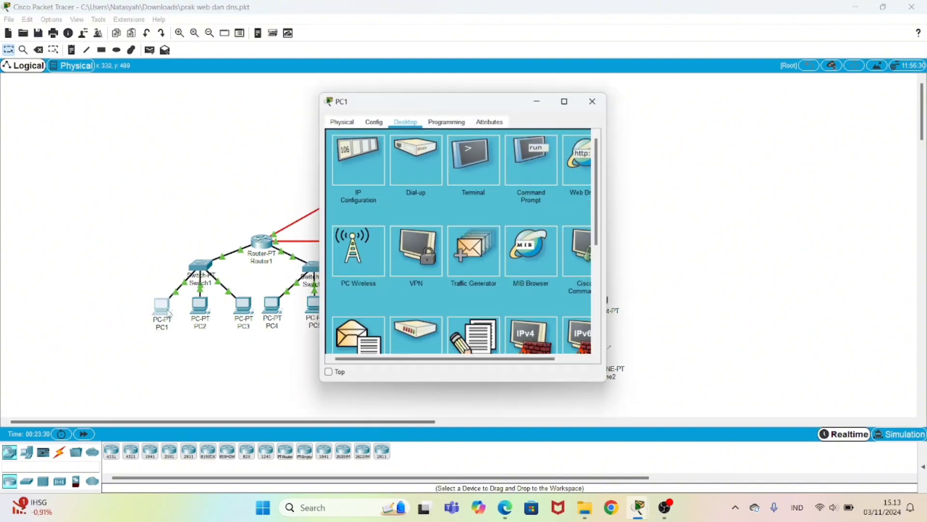
{"action": "left_click", "coordinate": [544, 170]}
{"action": "scroll", "coordinate": [365, 338], "scroll_direction": "down", "scroll_amount": 5}
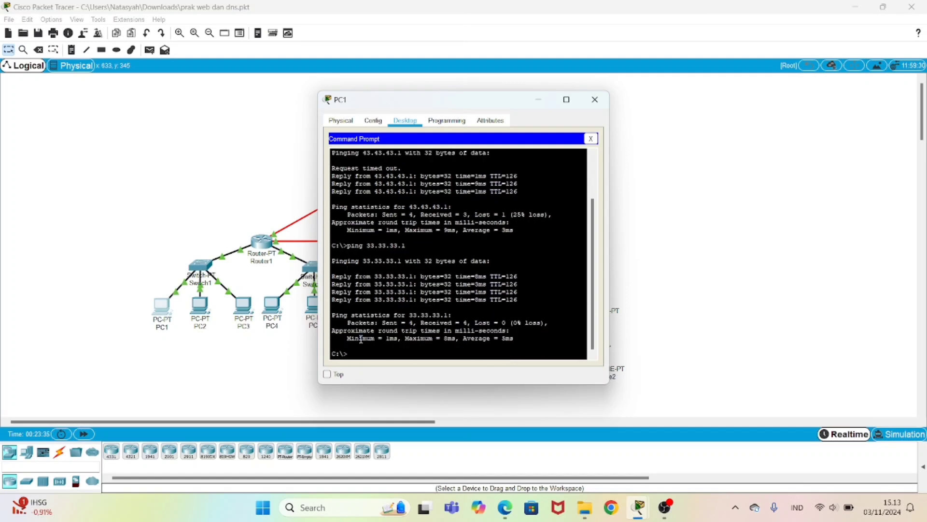
{"action": "type", "text": "nslooku"}
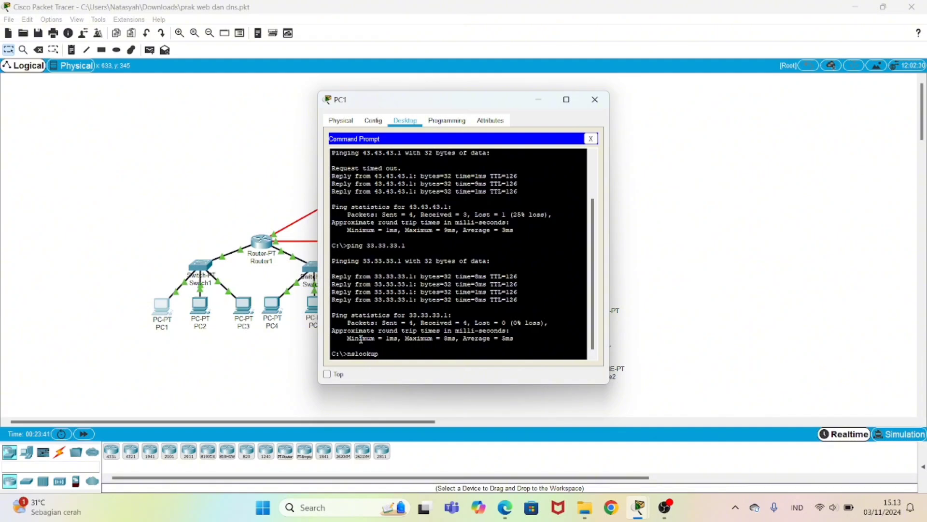
{"action": "type", "text": "p jarkom.com"}
{"action": "key", "text": "Return"}
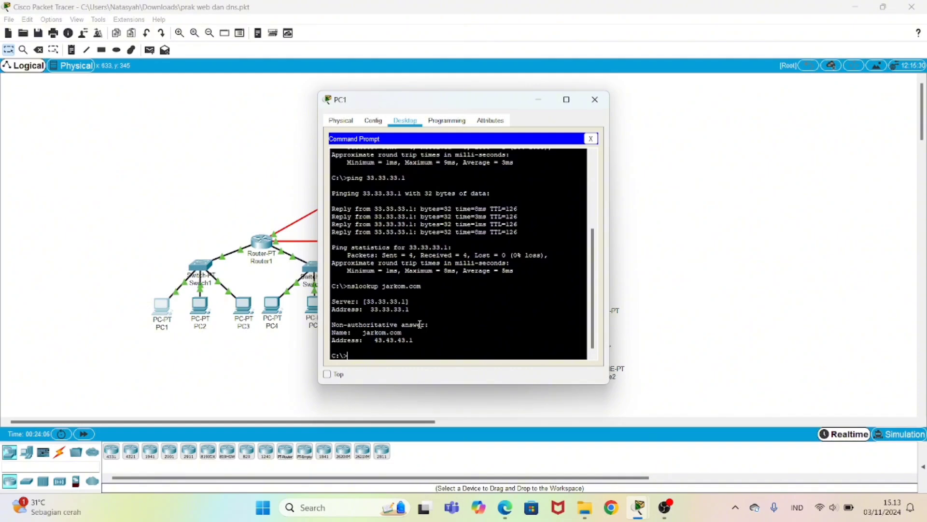
{"action": "left_click", "coordinate": [597, 100]}
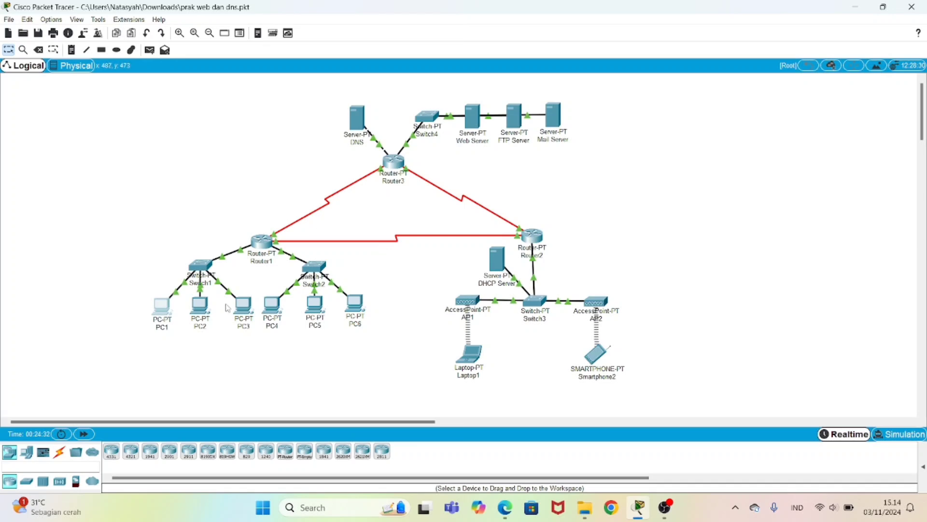
{"action": "left_click", "coordinate": [163, 310]}
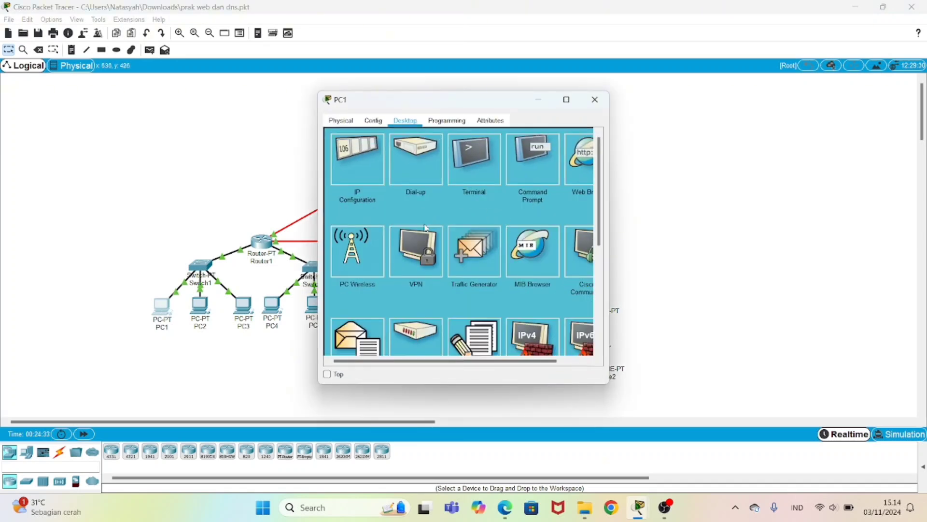
{"action": "left_click", "coordinate": [571, 164]}
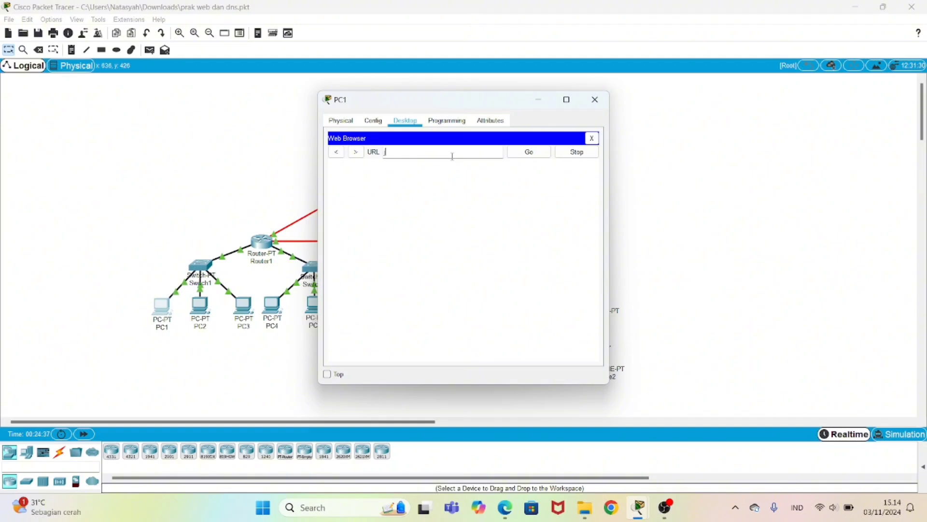
{"action": "type", "text": "jarkom.com"}
{"action": "key", "text": "Return"}
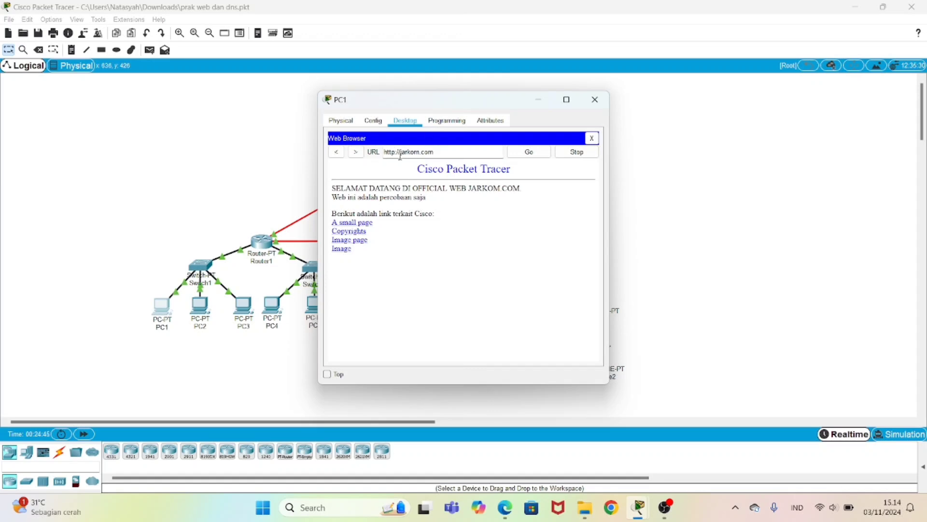
{"action": "key", "text": "BackSpace"}
{"action": "key", "text": "BackSpace"}
{"action": "key", "text": "BackSpace"}
{"action": "key", "text": "BackSpace"}
{"action": "key", "text": "BackSpace"}
{"action": "key", "text": "BackSpace"}
{"action": "key", "text": "BackSpace"}
{"action": "type", "text": "www."}
{"action": "key", "text": "Return"}
Step: Close PC1 and load jarkom.com in Laptop1's web browser
{"action": "left_click", "coordinate": [590, 104]}
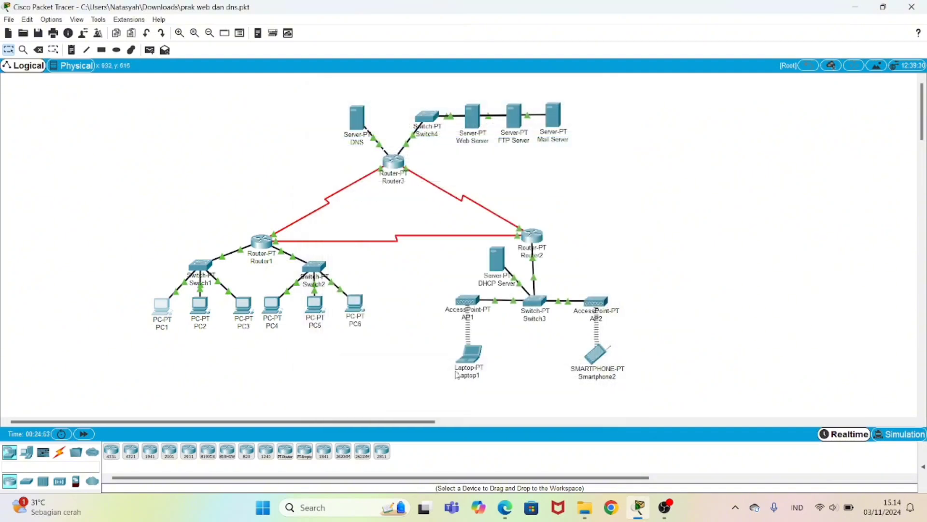
{"action": "left_click", "coordinate": [469, 360]}
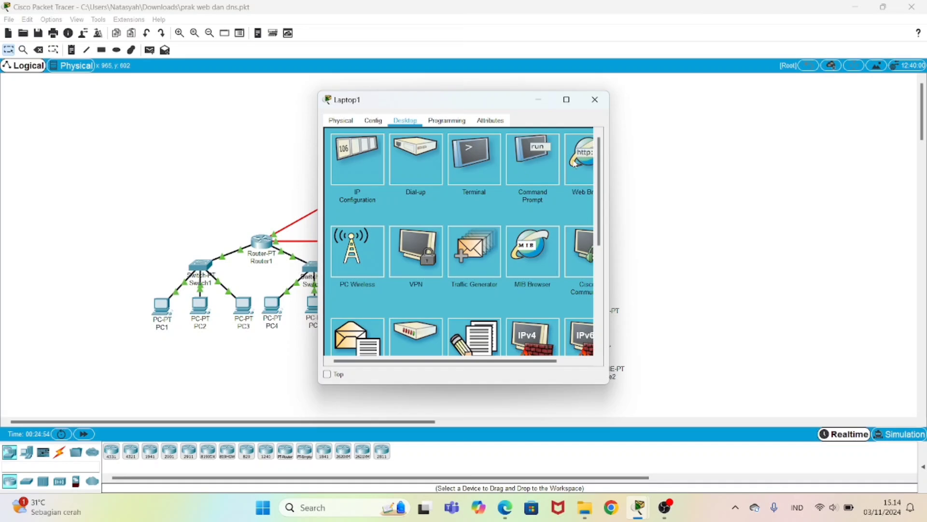
{"action": "left_click", "coordinate": [575, 163]}
{"action": "type", "text": "jar"}
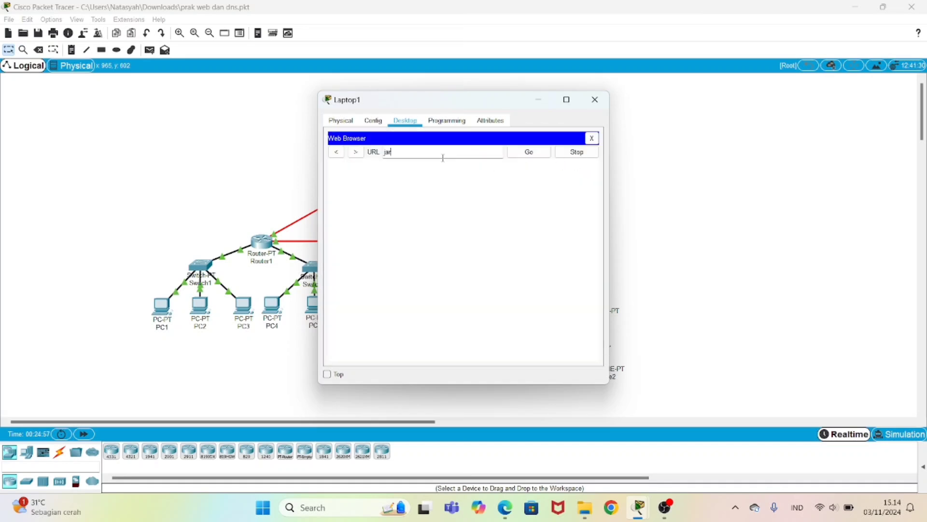
{"action": "type", "text": "kom.com"}
{"action": "key", "text": "Return"}
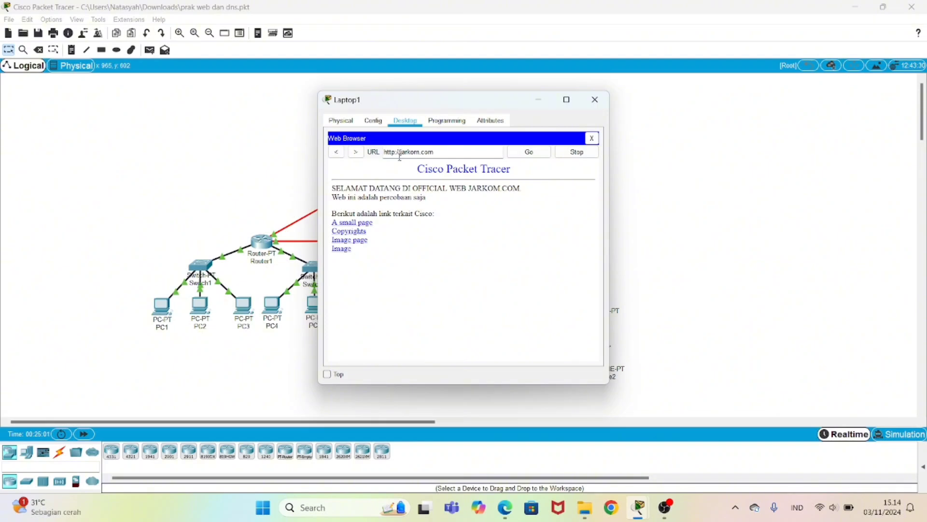
{"action": "left_click", "coordinate": [400, 152]}
{"action": "key", "text": "BackSpace"}
{"action": "key", "text": "BackSpace"}
{"action": "key", "text": "BackSpace"}
{"action": "key", "text": "BackSpace"}
{"action": "key", "text": "BackSpace"}
{"action": "key", "text": "BackSpace"}
{"action": "key", "text": "BackSpace"}
{"action": "type", "text": "www."}
{"action": "type", "text": "."}
{"action": "key", "text": "Return"}
{"action": "left_click", "coordinate": [591, 105]}
Step: Load jarkom.com in Smartphone2's web browser
{"action": "left_click", "coordinate": [598, 357]}
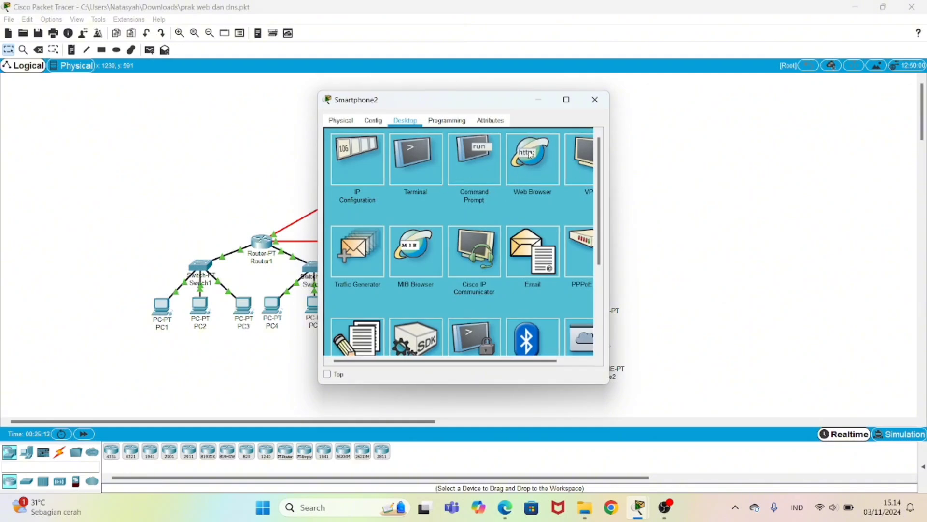
{"action": "left_click", "coordinate": [529, 154]}
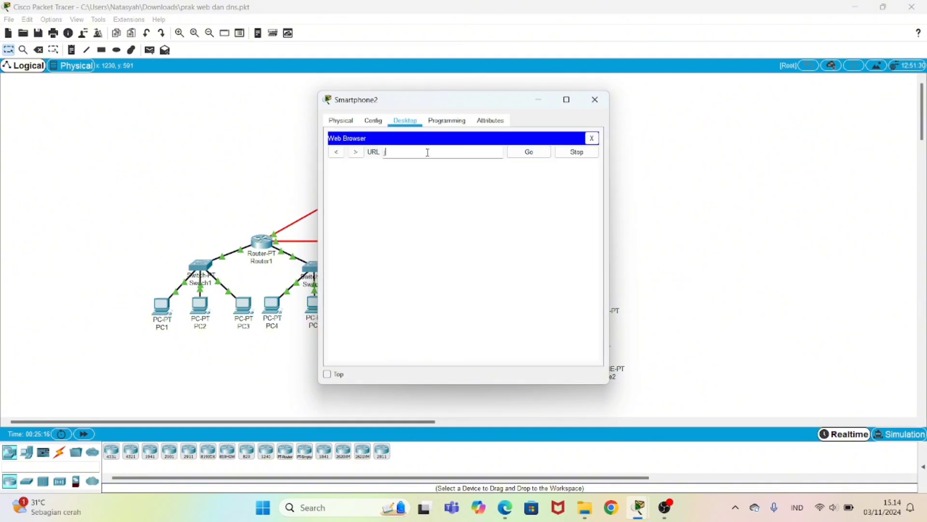
{"action": "type", "text": "jarkom.com"}
{"action": "key", "text": "Return"}
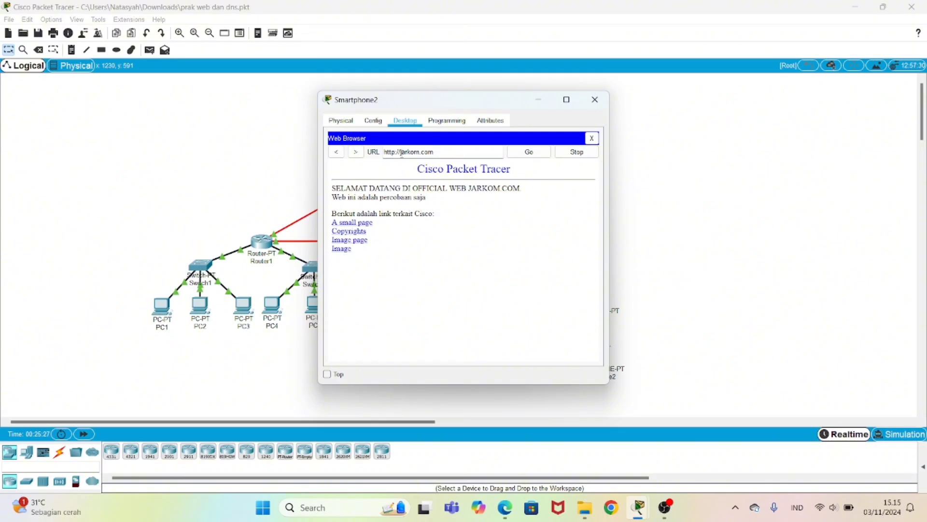
{"action": "key", "text": "BackSpace"}
{"action": "key", "text": "BackSpace"}
{"action": "key", "text": "BackSpace"}
{"action": "key", "text": "BackSpace"}
{"action": "key", "text": "BackSpace"}
{"action": "key", "text": "BackSpace"}
{"action": "key", "text": "BackSpace"}
{"action": "type", "text": "www."}
{"action": "key", "text": "Return"}
{"action": "left_click", "coordinate": [529, 151]}
{"action": "left_click", "coordinate": [595, 100]}
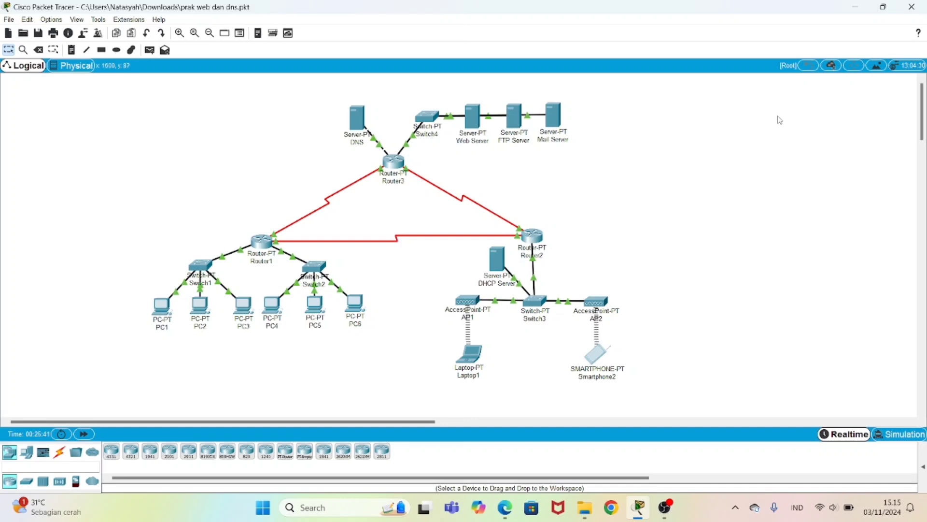
Step: Run nslookup ftp.jarkom.com on PC1, highlight server 33.33.33.1 and address 43.43.43.2, then close
{"action": "left_click", "coordinate": [164, 308]}
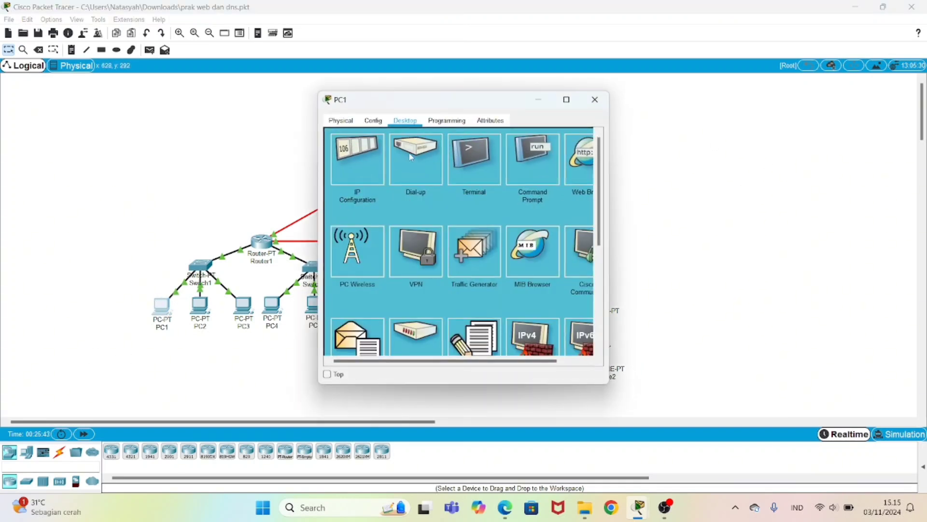
{"action": "left_click", "coordinate": [536, 162]}
{"action": "scroll", "coordinate": [350, 356], "scroll_direction": "down", "scroll_amount": 5}
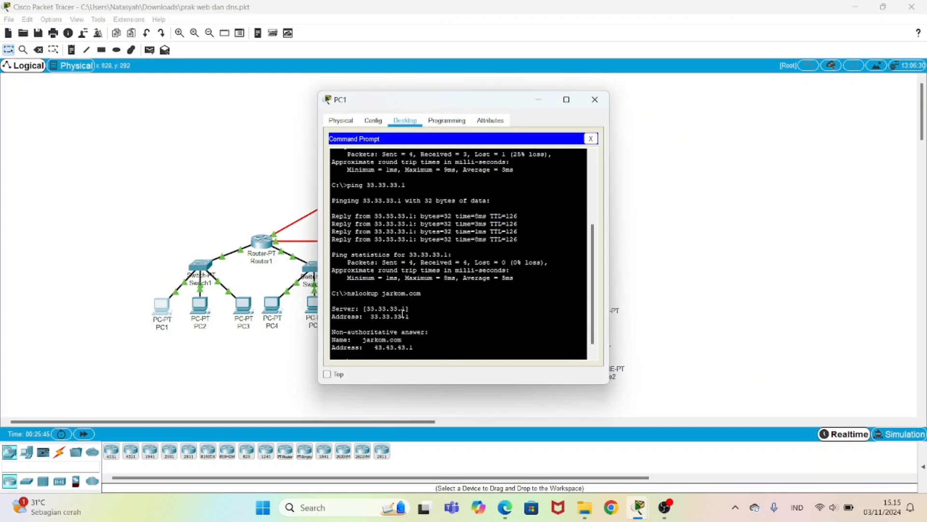
{"action": "type", "text": "ns"}
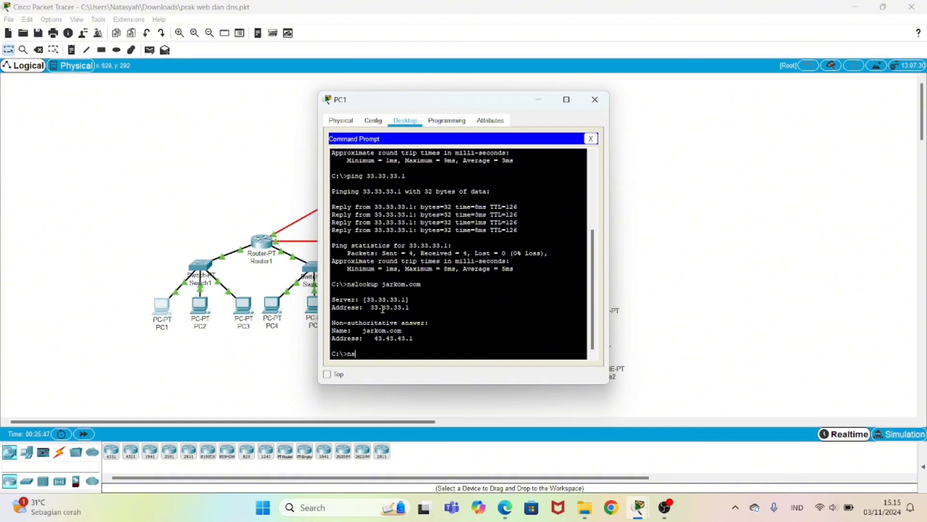
{"action": "type", "text": "lookup ftp.jarkom.com"}
{"action": "key", "text": "Return"}
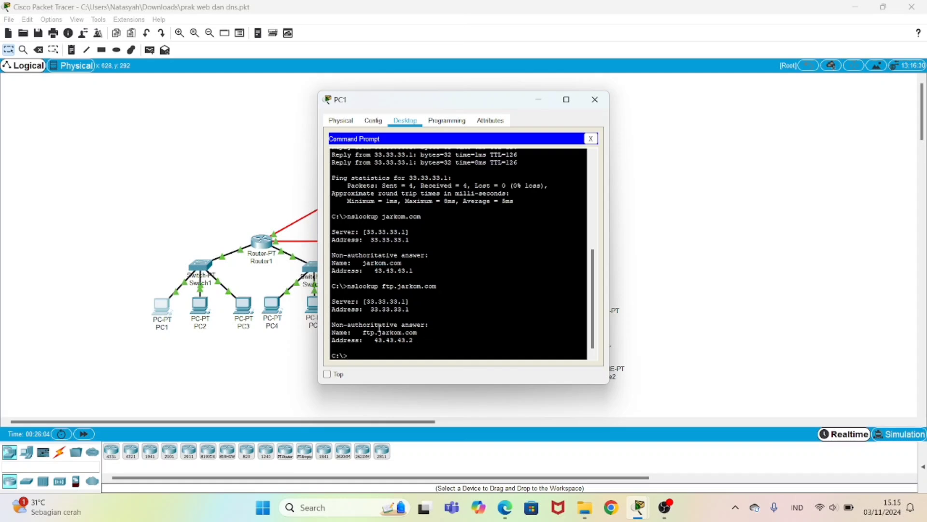
{"action": "mouse_move", "coordinate": [367, 302]}
{"action": "left_mouse_down"}
{"action": "mouse_move", "coordinate": [410, 301]}
{"action": "mouse_move", "coordinate": [356, 309]}
{"action": "left_mouse_up"}
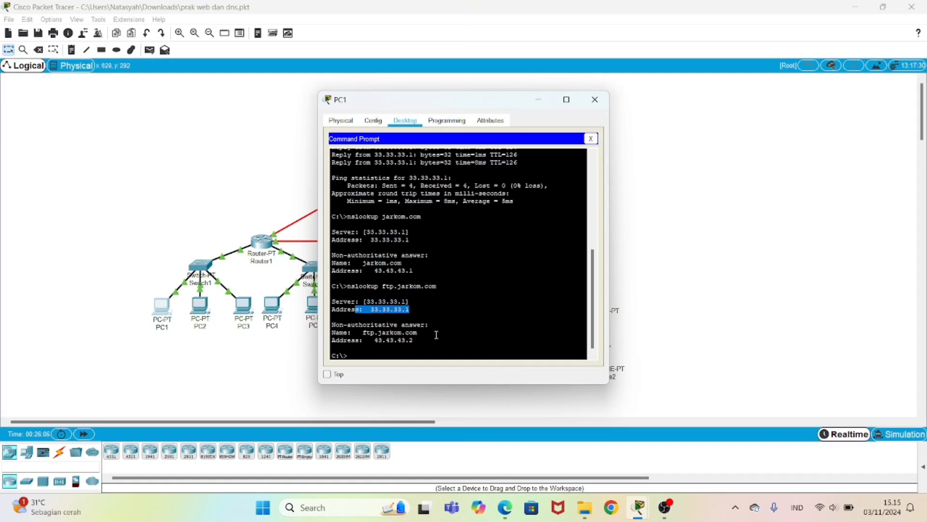
{"action": "left_click_drag", "start_coordinate": [415, 340], "coordinate": [371, 340]}
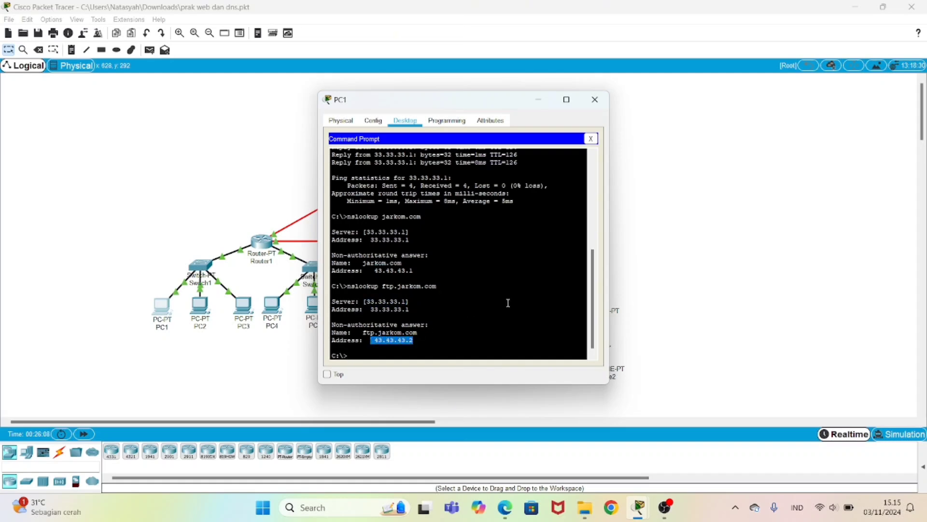
{"action": "left_click", "coordinate": [597, 101]}
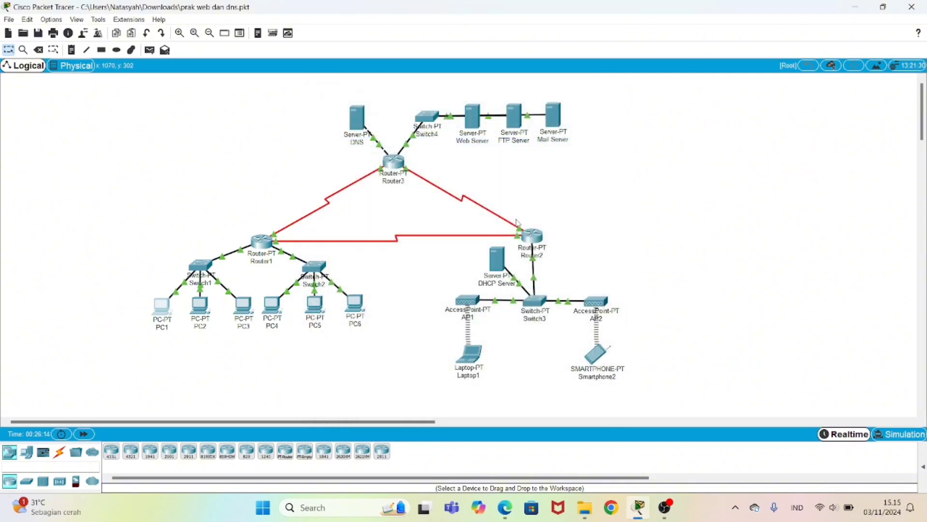
Step: Run nslookup ftp.jarkom.com in Laptop1's command prompt
{"action": "left_click", "coordinate": [469, 355]}
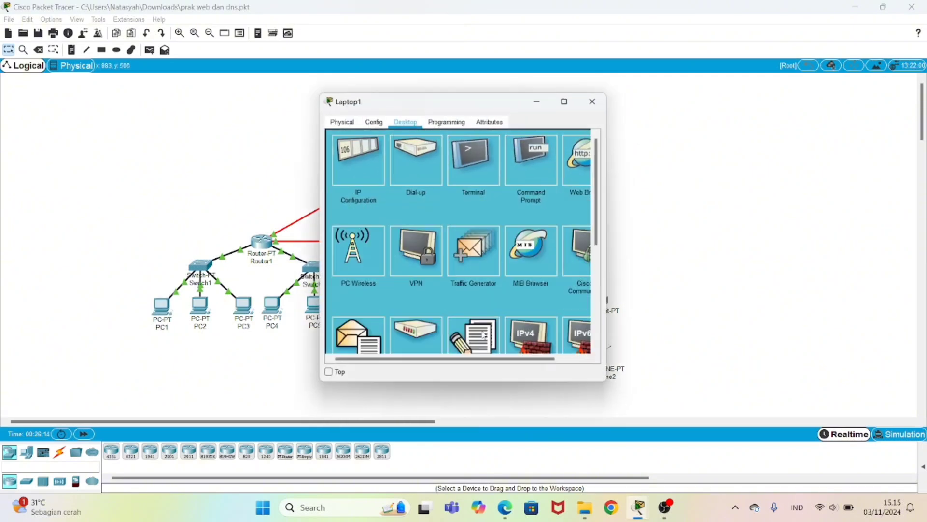
{"action": "left_click", "coordinate": [543, 163]}
{"action": "scroll", "coordinate": [400, 338], "scroll_direction": "down", "scroll_amount": 2}
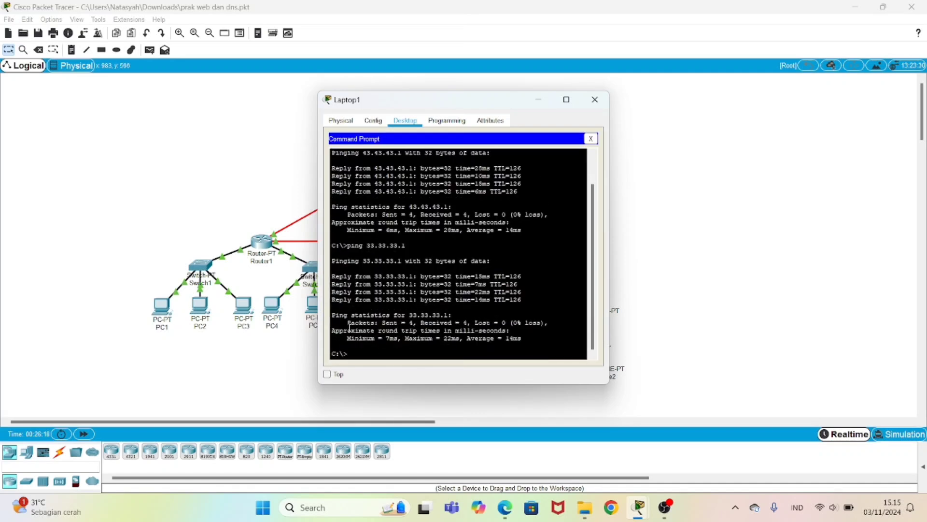
{"action": "type", "text": "nslookup"}
{"action": "key", "text": "Left"}
{"action": "key", "text": "Left"}
{"action": "key", "text": "Left"}
{"action": "type", "text": "ftp.jarkom.com"}
{"action": "key", "text": "Return"}
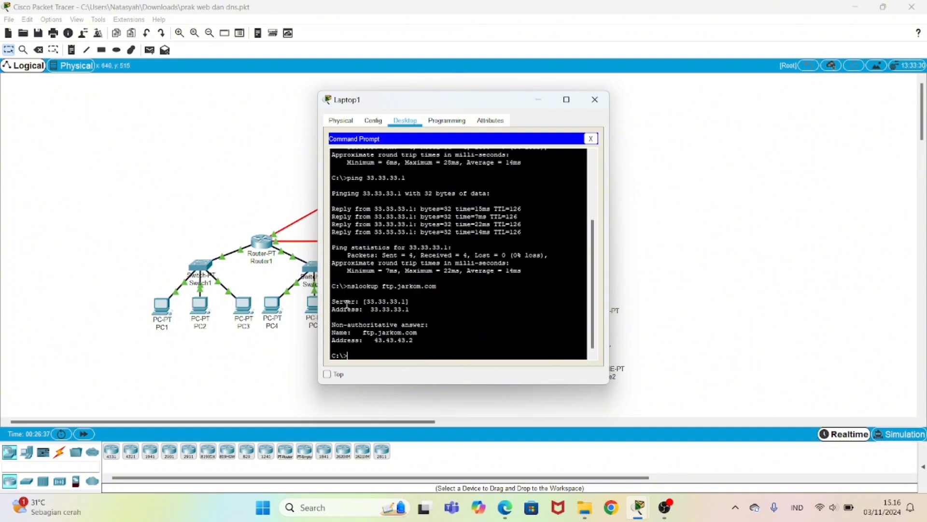
Step: Highlight the 33.33.33.1 server and 43.43.43.2 address lines, then close Laptop1's window
{"action": "left_click_drag", "start_coordinate": [366, 301], "coordinate": [418, 309]}
{"action": "left_click", "coordinate": [418, 309]}
{"action": "left_click_drag", "start_coordinate": [415, 341], "coordinate": [333, 342]}
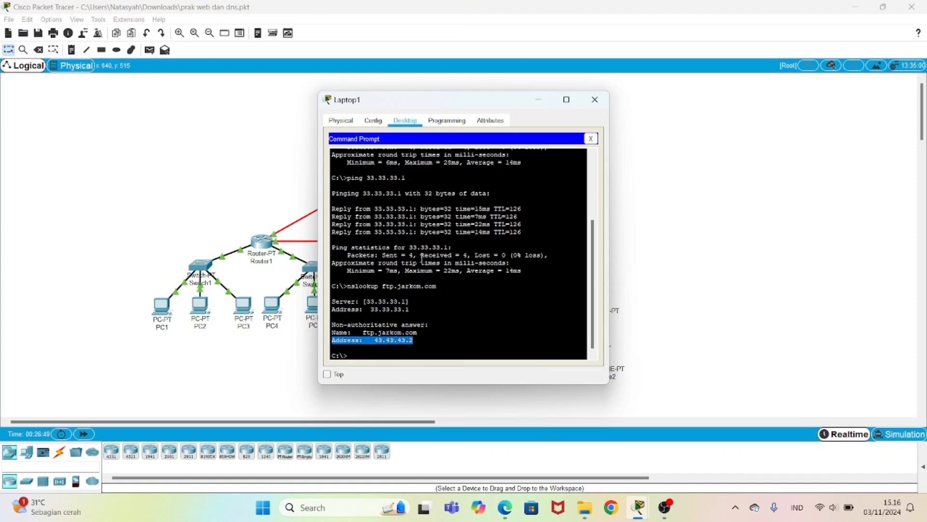
{"action": "left_click", "coordinate": [595, 99]}
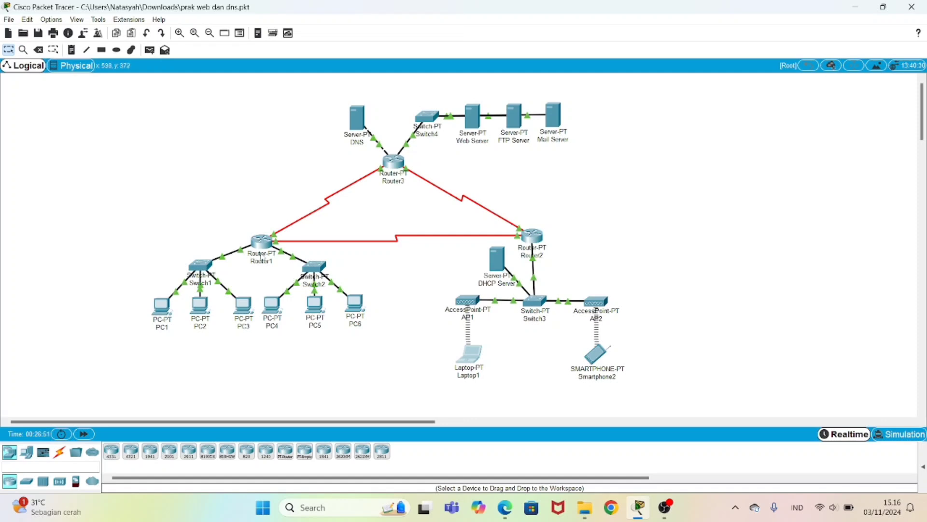
Step: Run ftp ftp.jarkom.com in PC1's command prompt and log in with the FTP username and password
{"action": "left_click", "coordinate": [164, 314]}
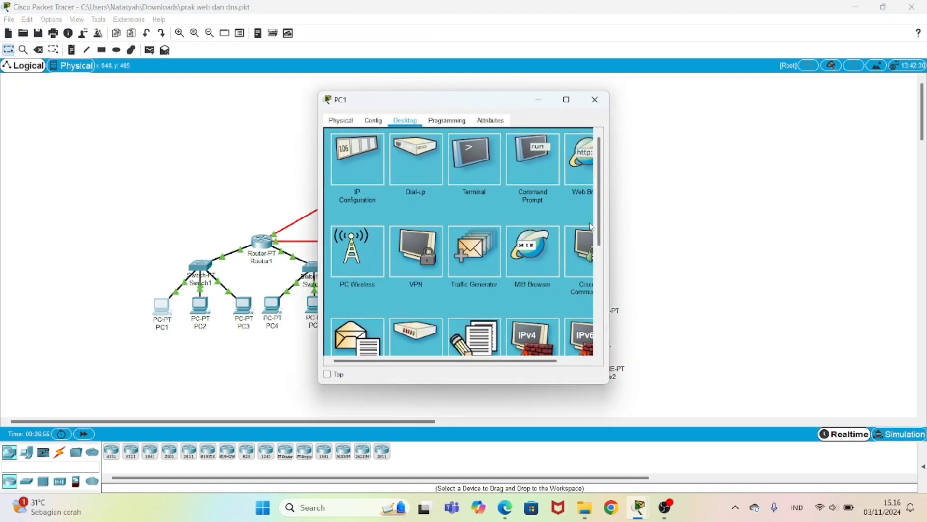
{"action": "left_click", "coordinate": [534, 178]}
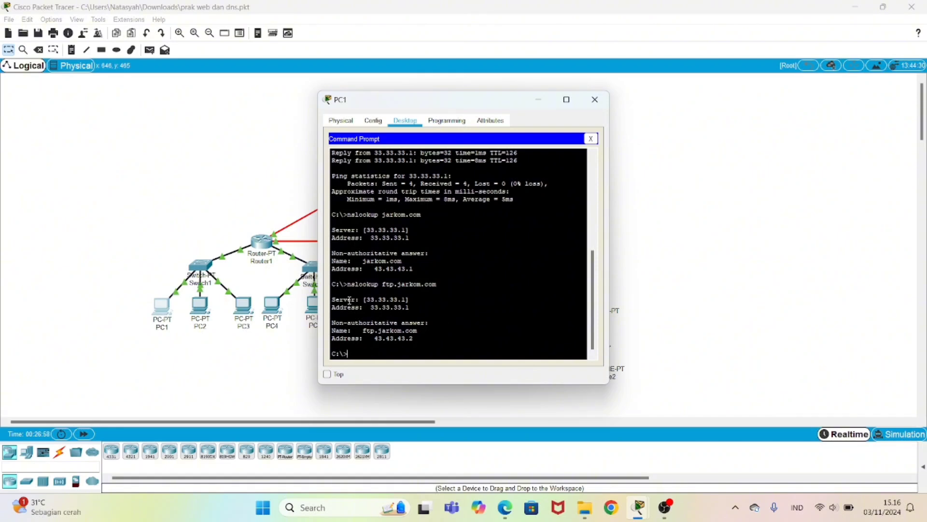
{"action": "type", "text": "ftp ftp.jarkom.com"}
{"action": "key", "text": "Return"}
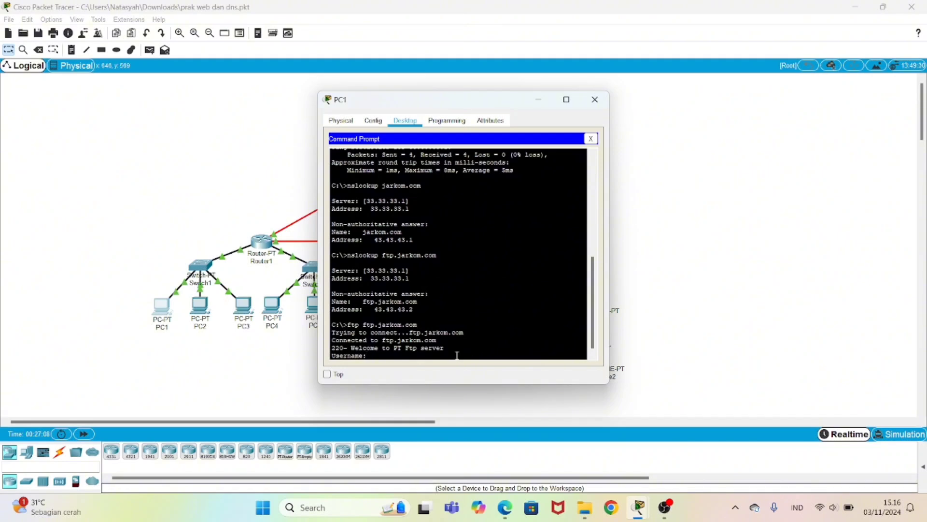
{"action": "type", "text": "coba"}
{"action": "key", "text": "Return"}
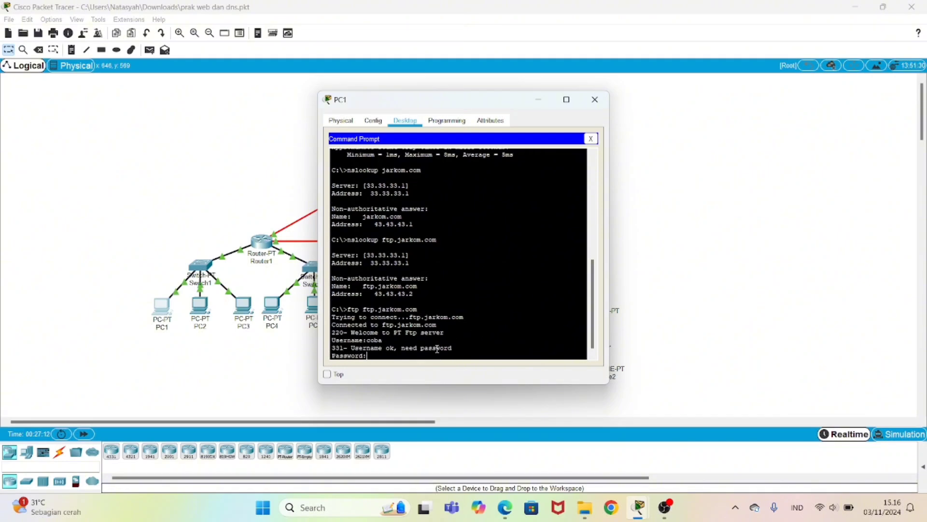
{"action": "key", "text": "Return"}
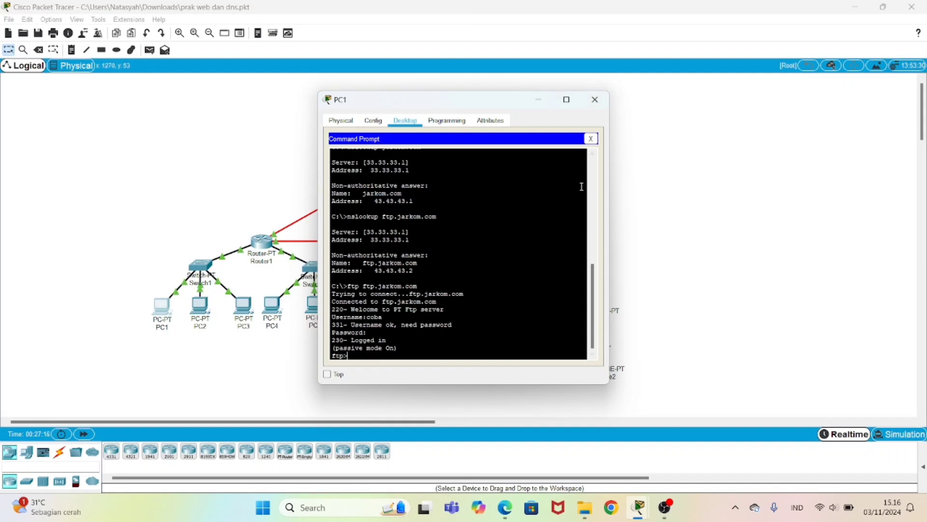
Step: Close PC1 and run ftp ftp.jarkom.com in Laptop1's command prompt
{"action": "left_click", "coordinate": [596, 99]}
{"action": "left_click", "coordinate": [468, 353]}
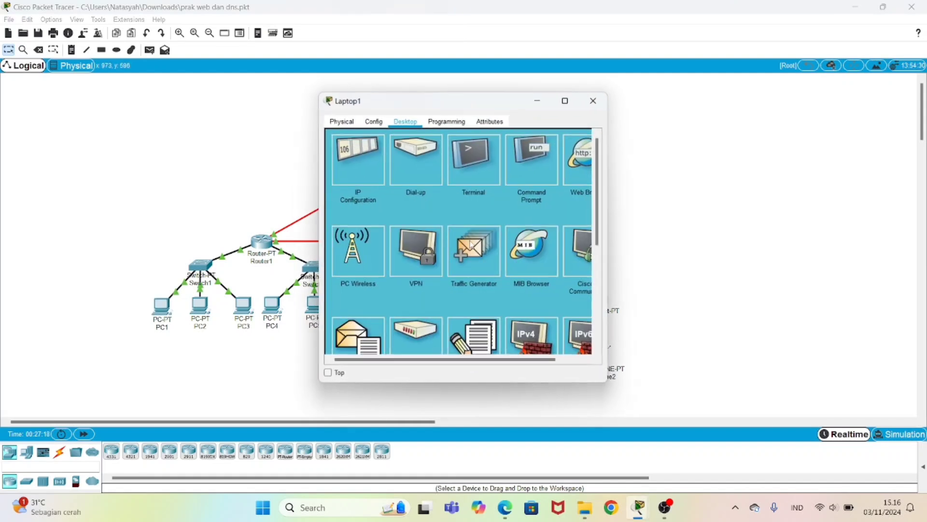
{"action": "left_click", "coordinate": [518, 169]}
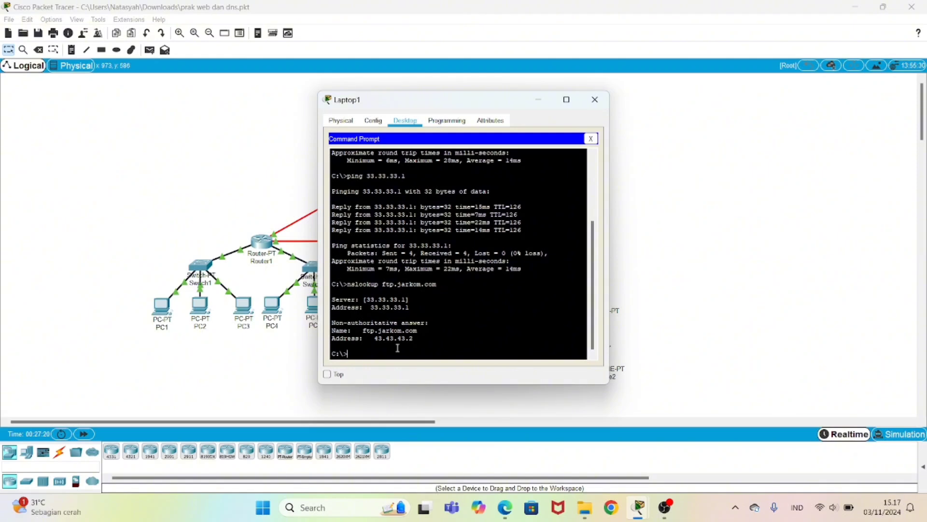
{"action": "type", "text": "ftp ftp.jarkom.com"}
{"action": "key", "text": "Return"}
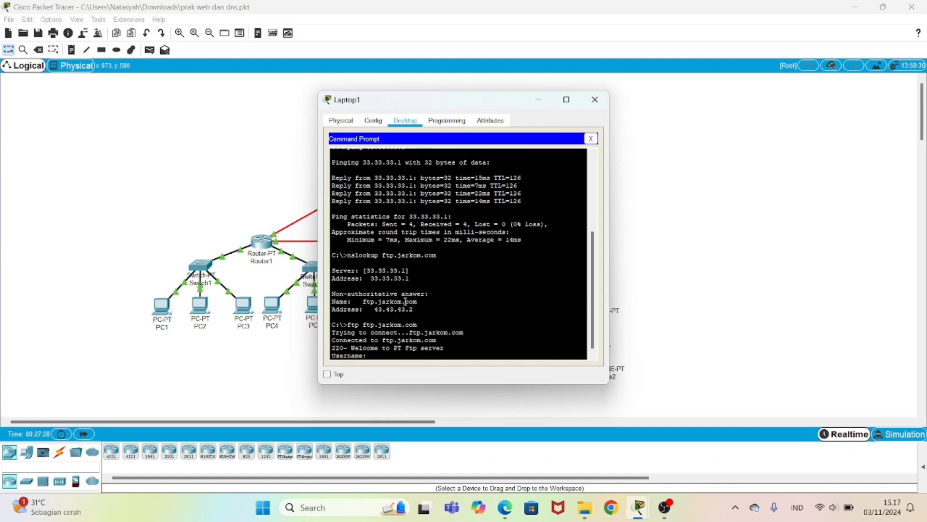
Step: Log into the FTP server with the username and password, then close Laptop1's window
{"action": "type", "text": "coba"}
{"action": "key", "text": "Return"}
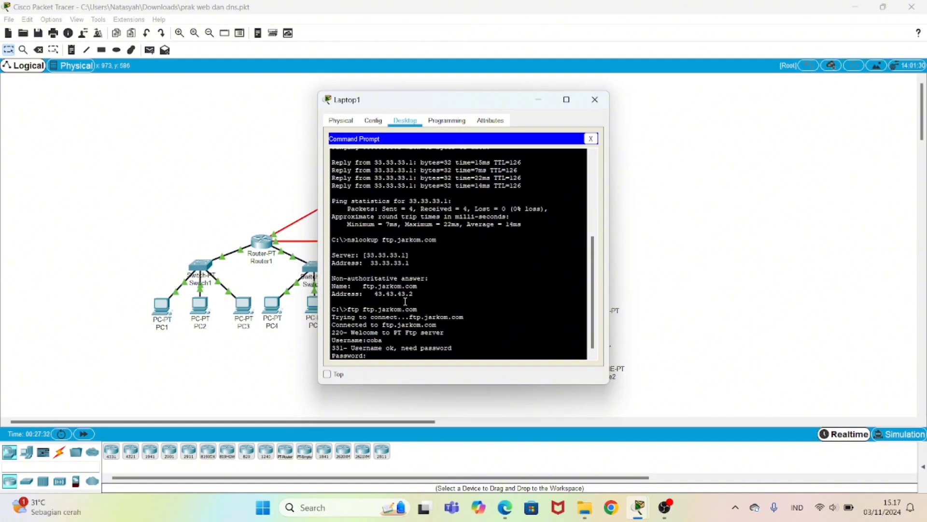
{"action": "key", "text": "Return"}
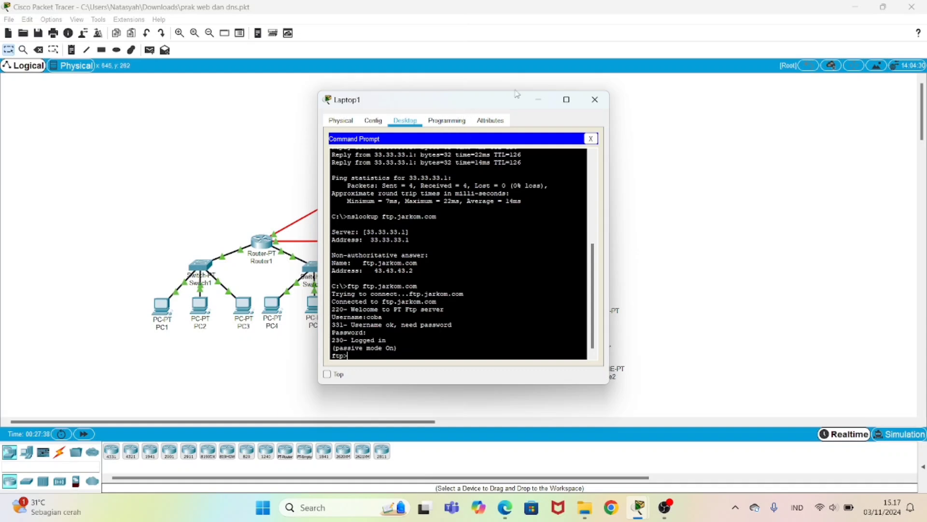
{"action": "left_click", "coordinate": [595, 99]}
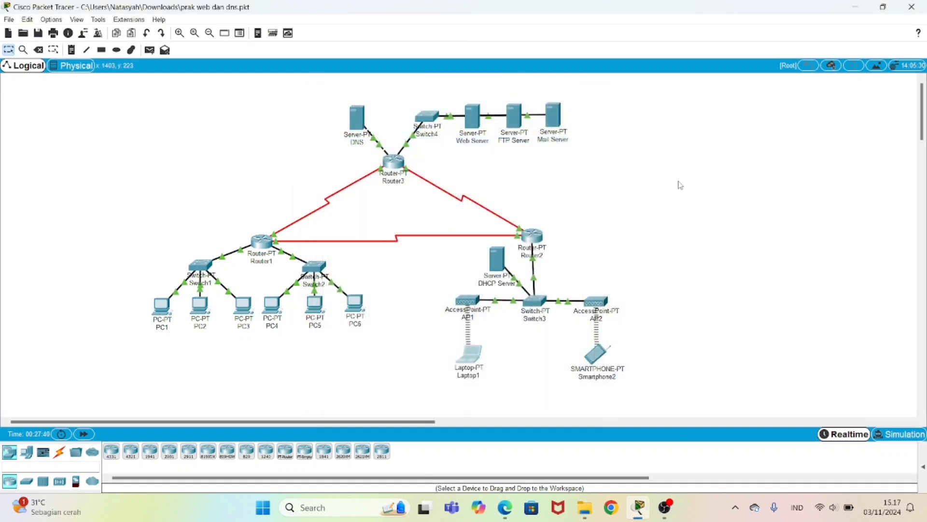